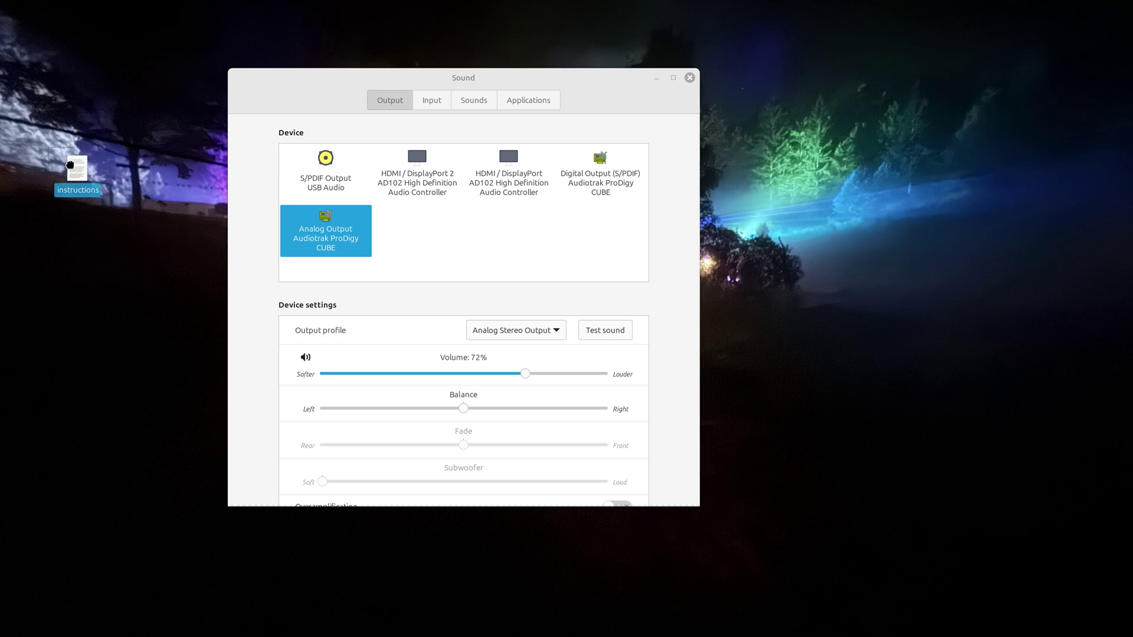
Place the instructions, load-raop.service and load-raop.sh files on the desktop
{"action": "left_click_drag", "start_coordinate": [4, 226], "coordinate": [75, 164]}
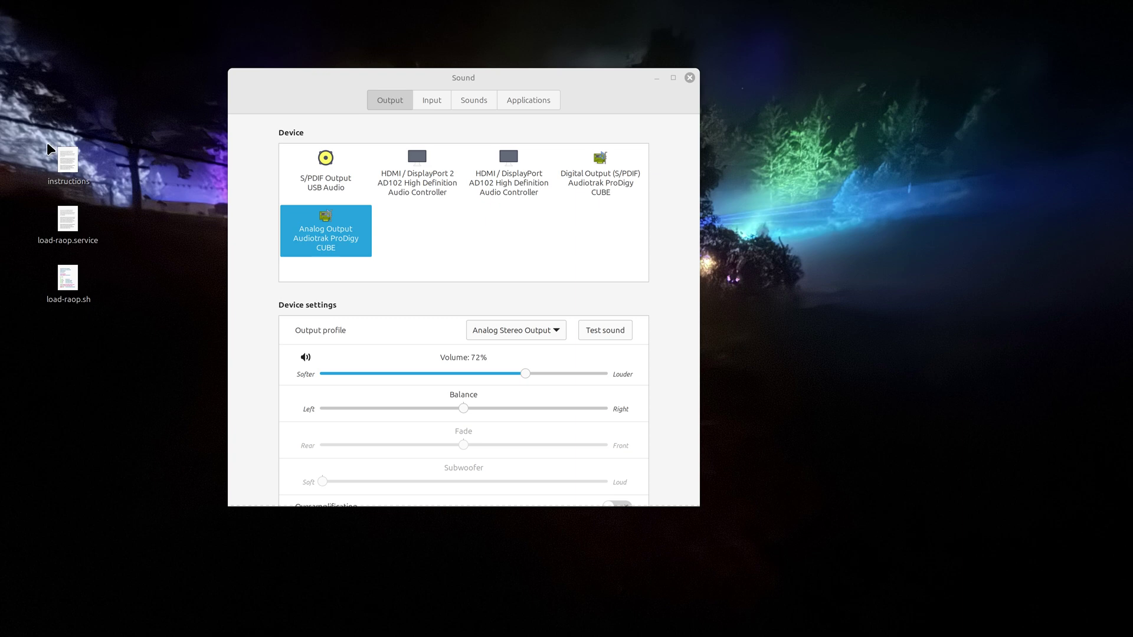
{"action": "left_click", "coordinate": [71, 170]}
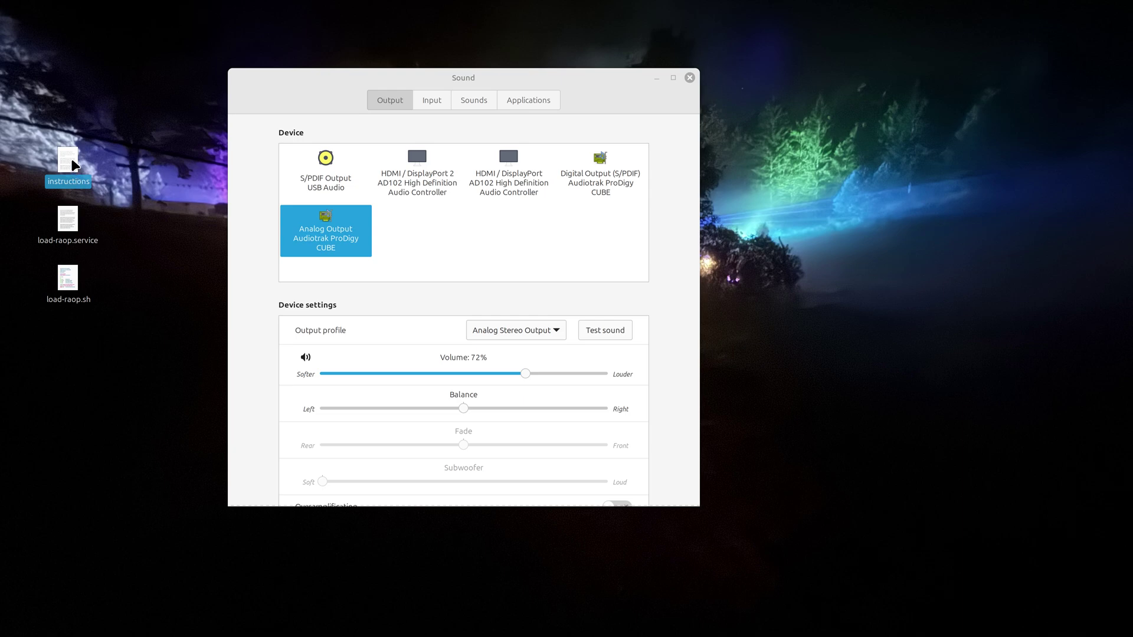
{"action": "double_click", "coordinate": [73, 165]}
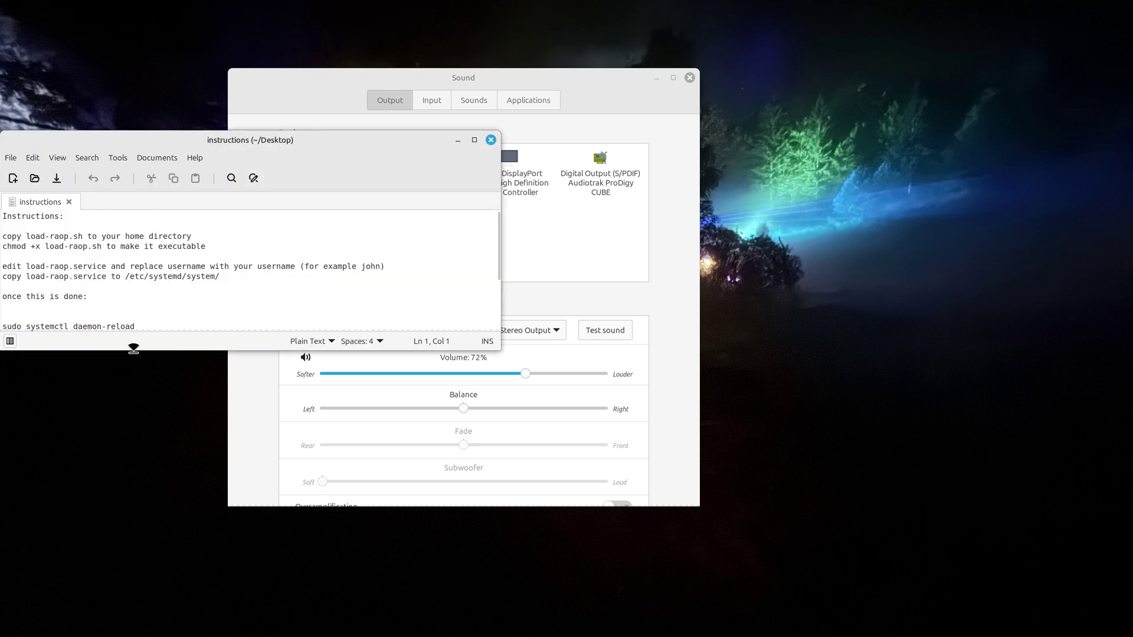
{"action": "left_click_drag", "start_coordinate": [134, 350], "coordinate": [135, 559]}
{"action": "left_click_drag", "start_coordinate": [122, 139], "coordinate": [368, 126]}
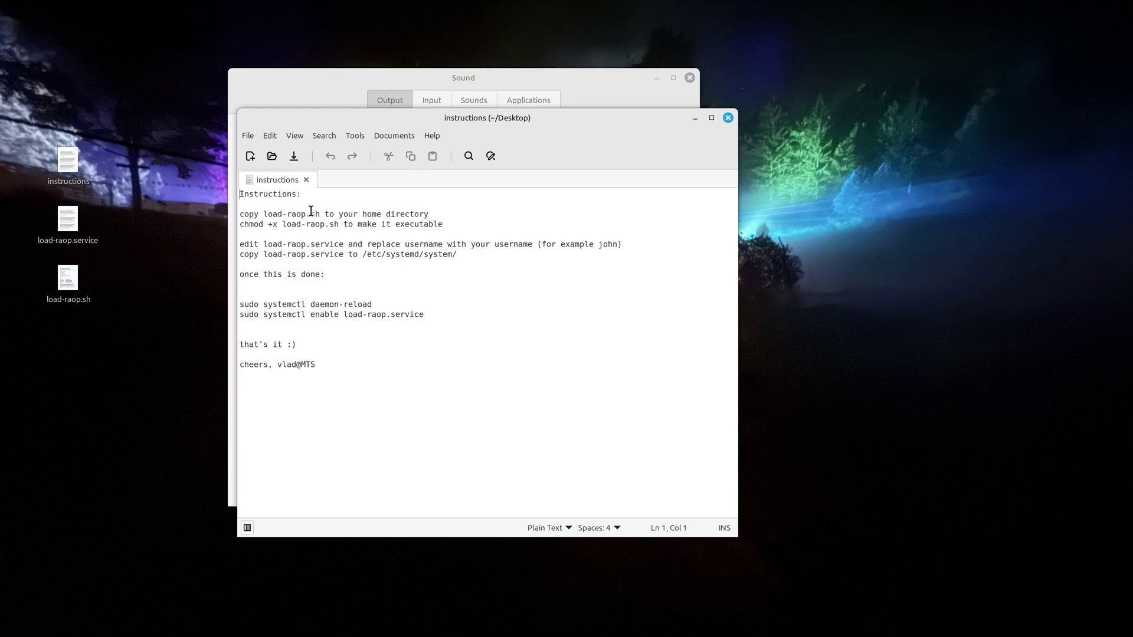
{"action": "left_click", "coordinate": [71, 283]}
{"action": "right_click", "coordinate": [70, 283]}
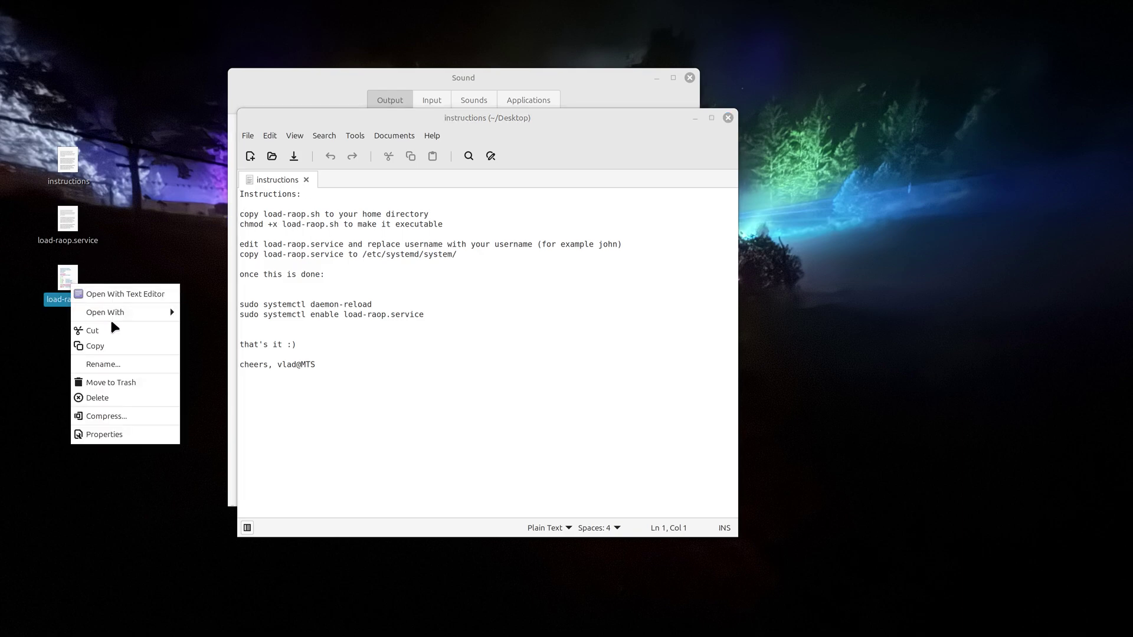
{"action": "left_click", "coordinate": [119, 294]}
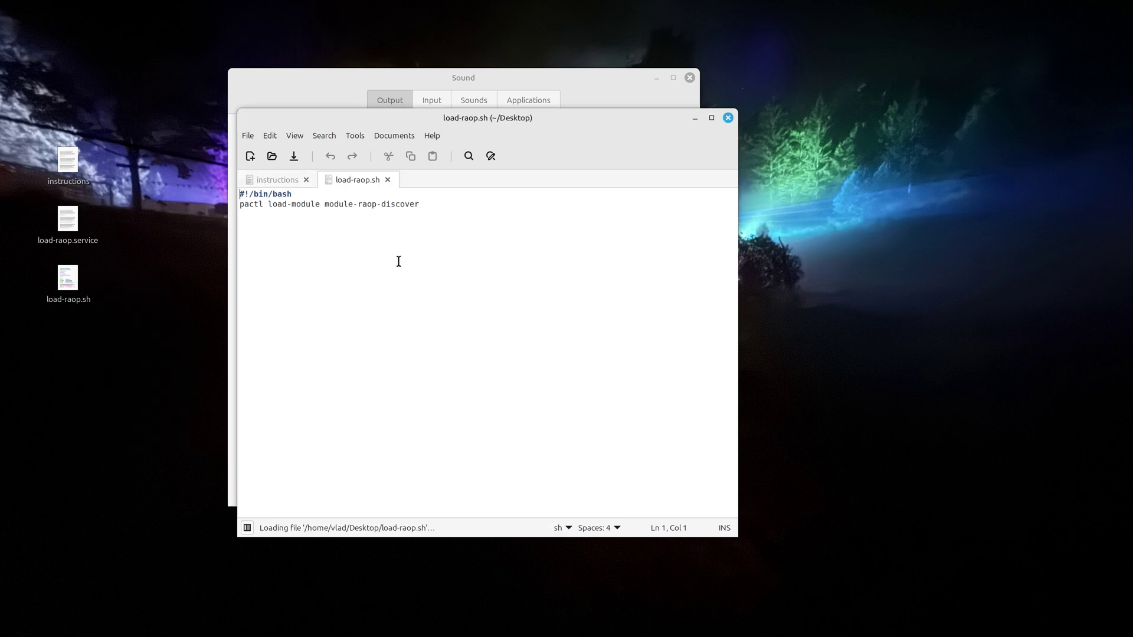
{"action": "left_click_drag", "start_coordinate": [420, 204], "coordinate": [339, 204]}
{"action": "left_click", "coordinate": [452, 210]}
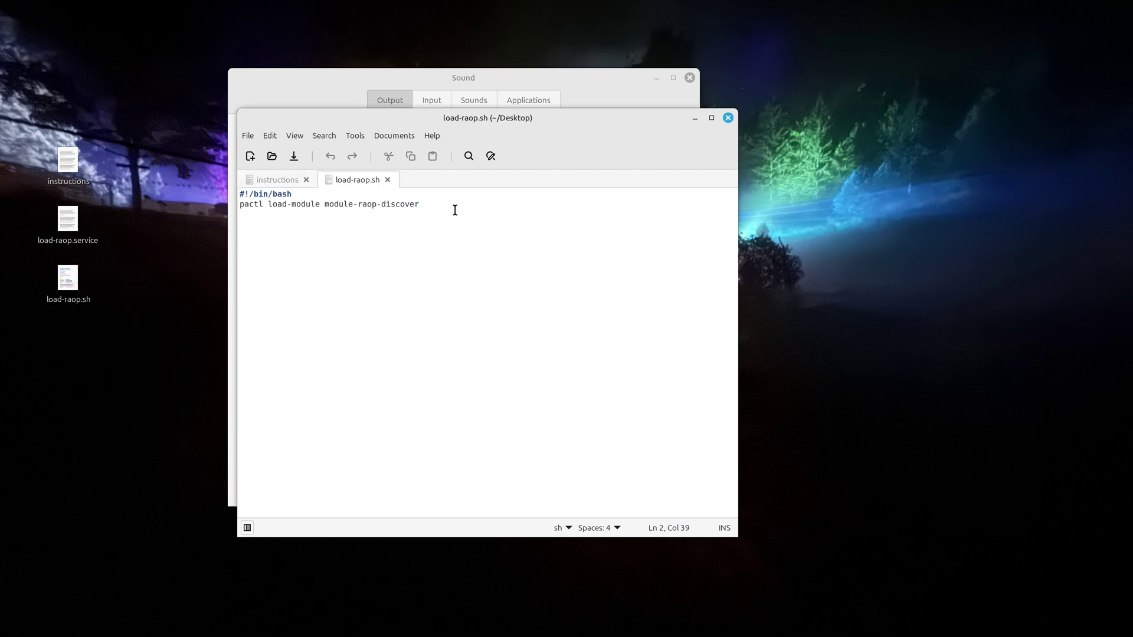
{"action": "left_click_drag", "start_coordinate": [453, 210], "coordinate": [254, 206]}
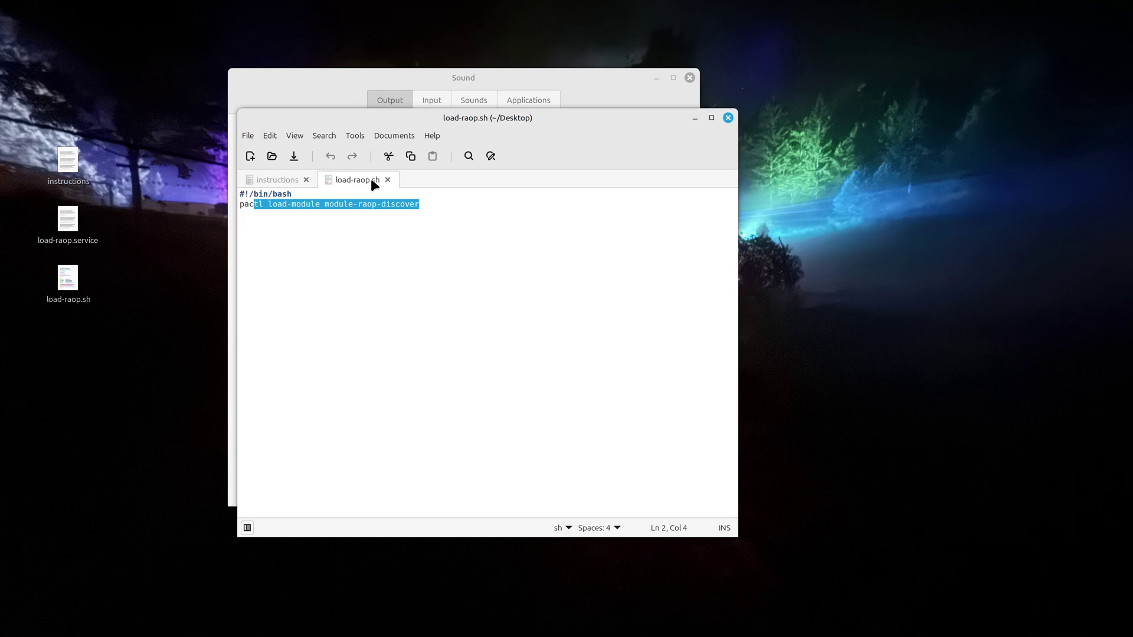
{"action": "left_click", "coordinate": [387, 180]}
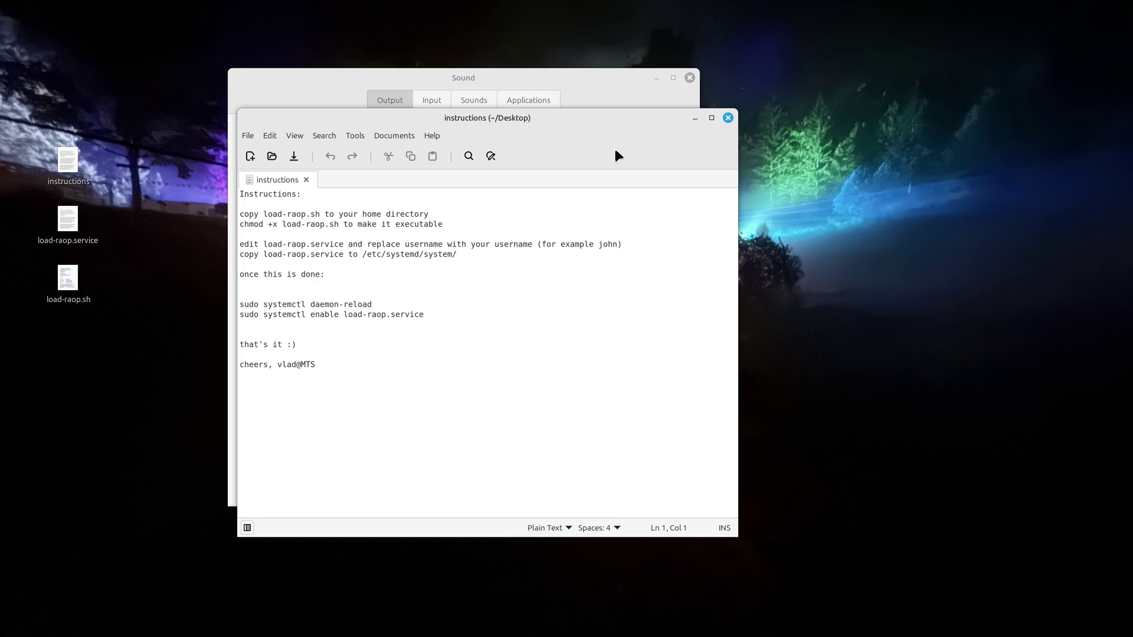
Close the instructions and run ./load-raop.sh in a new terminal
{"action": "left_click", "coordinate": [727, 118]}
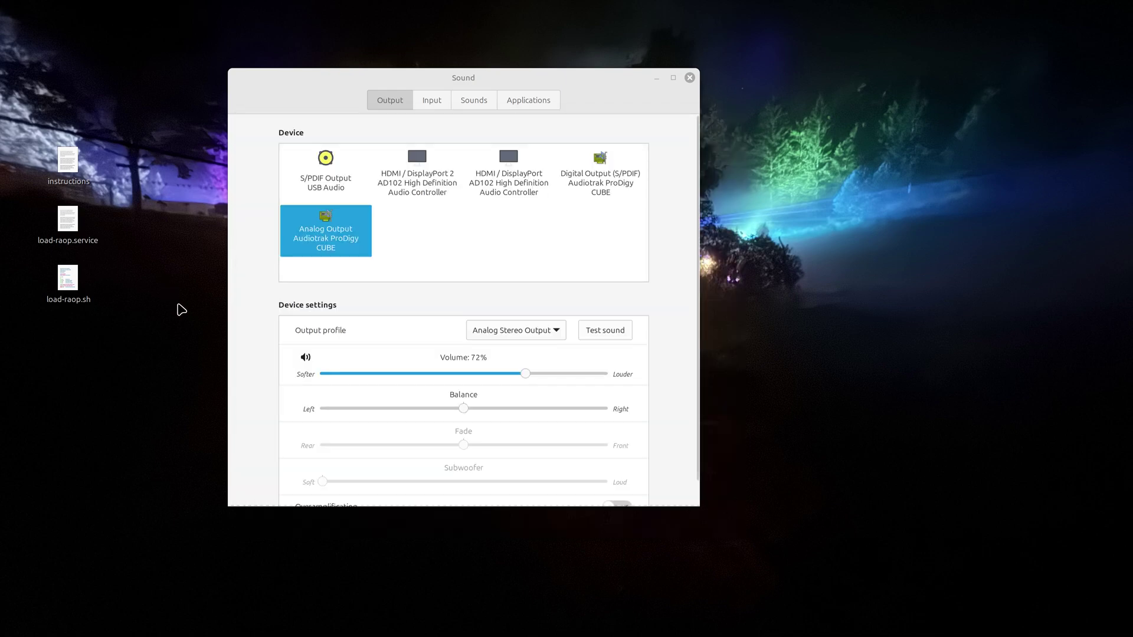
{"action": "key", "text": "ctrl+alt+t"}
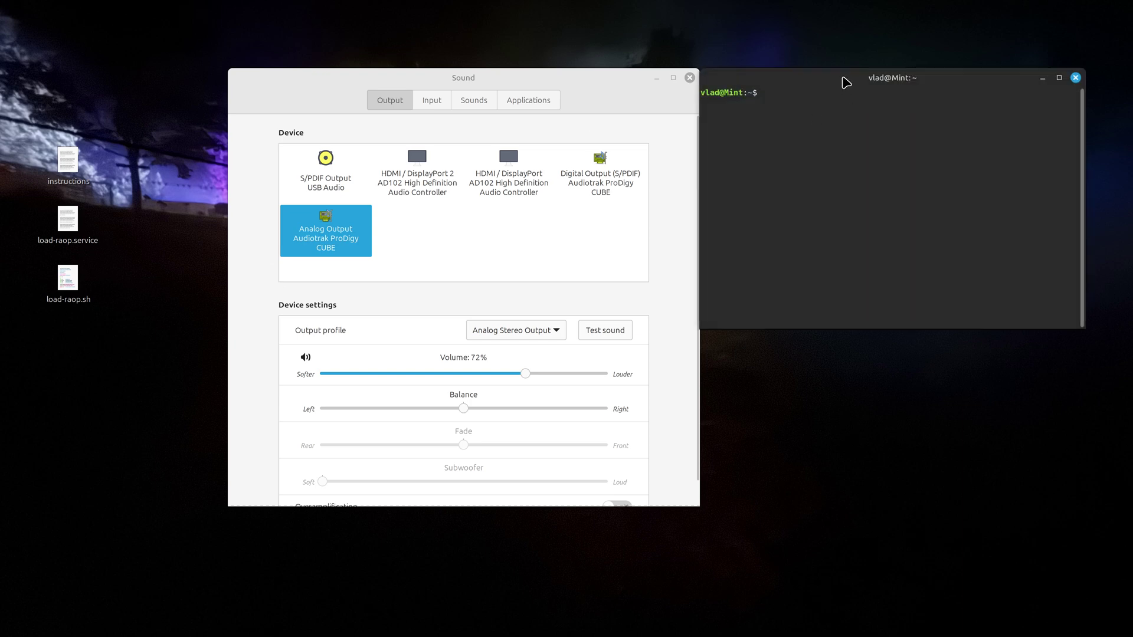
{"action": "left_click_drag", "start_coordinate": [843, 83], "coordinate": [185, 290]}
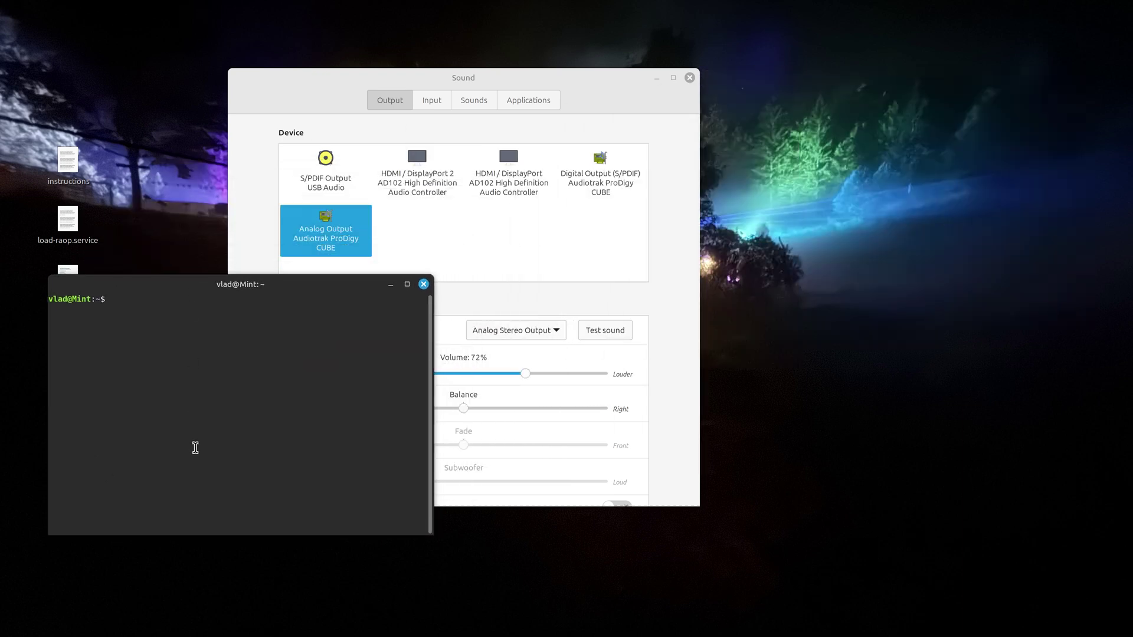
{"action": "type", "text": "./lo"}
{"action": "key", "text": "Tab"}
{"action": "key", "text": "Return"}
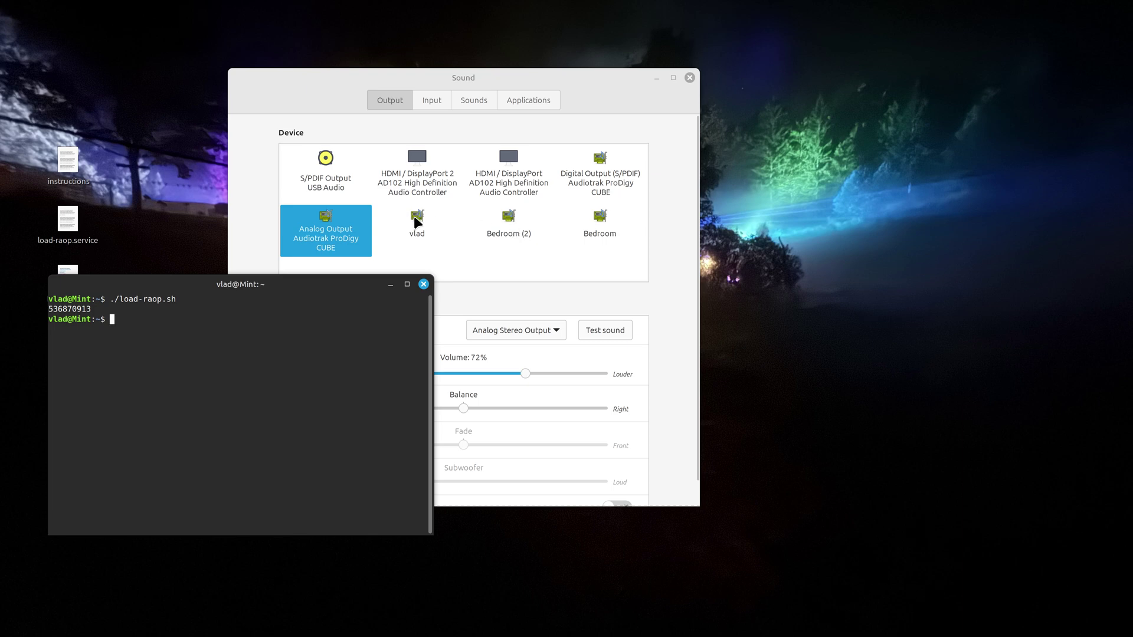
Switch the Sound output between the new AirPlay devices, settling on Bedroom (2)
{"action": "left_click", "coordinate": [420, 226]}
{"action": "left_click_drag", "start_coordinate": [488, 84], "coordinate": [676, 53]}
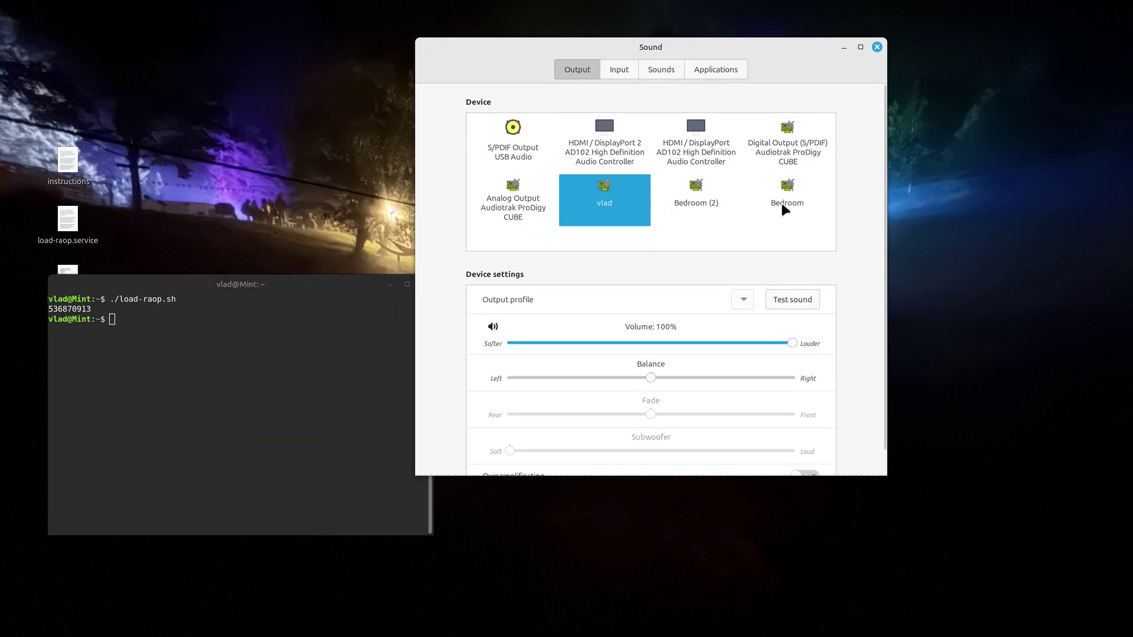
{"action": "left_click", "coordinate": [688, 223]}
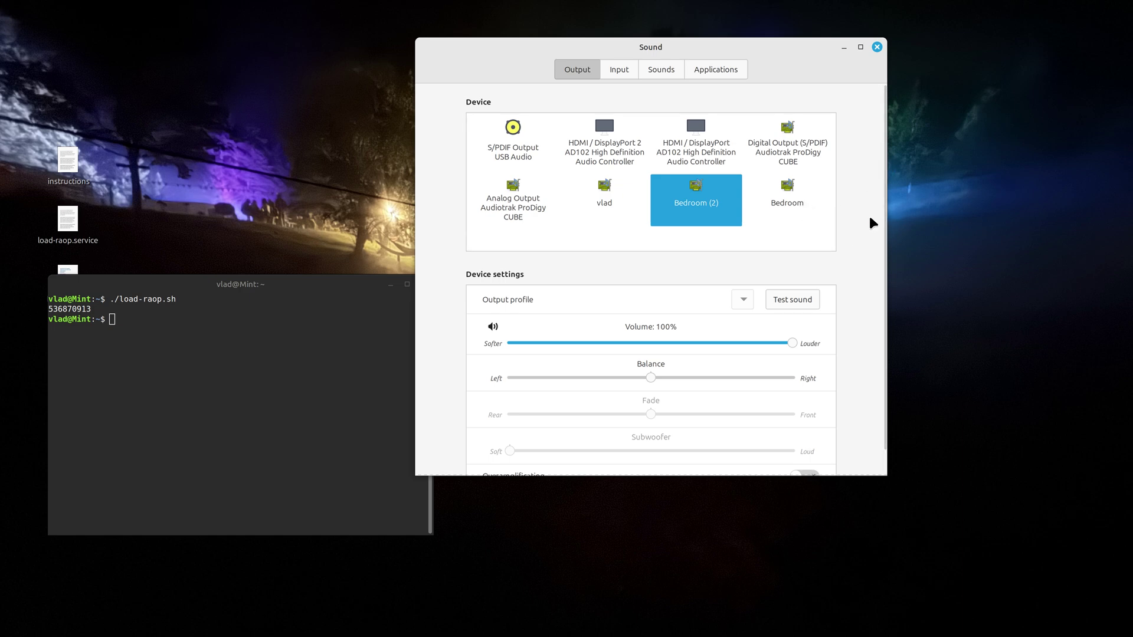
{"action": "left_click", "coordinate": [786, 206]}
{"action": "left_click", "coordinate": [771, 212]}
{"action": "left_click", "coordinate": [794, 198]}
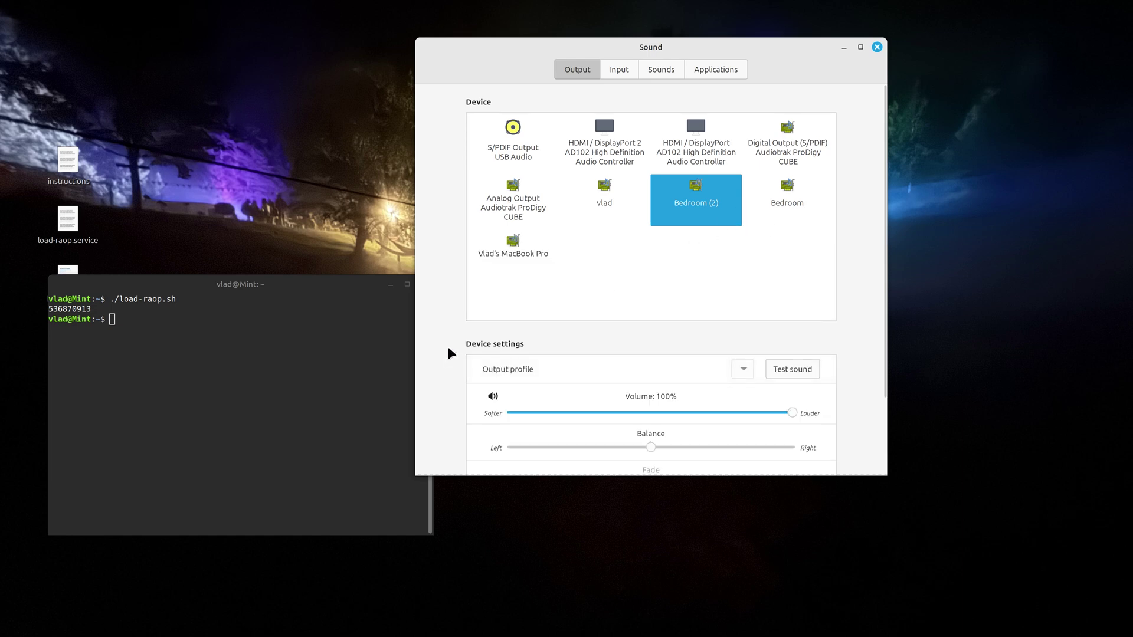
Run systemctl --user status pipewire pipewire-pulse in an enlarged terminal to check the services
{"action": "left_click", "coordinate": [249, 438]}
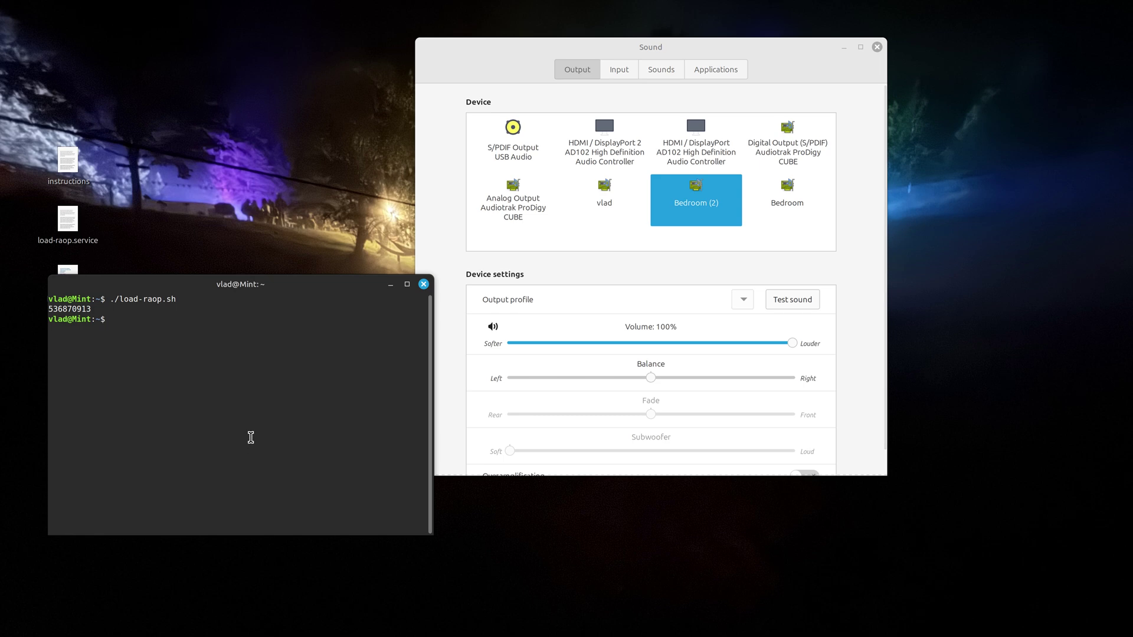
{"action": "type", "text": "system"}
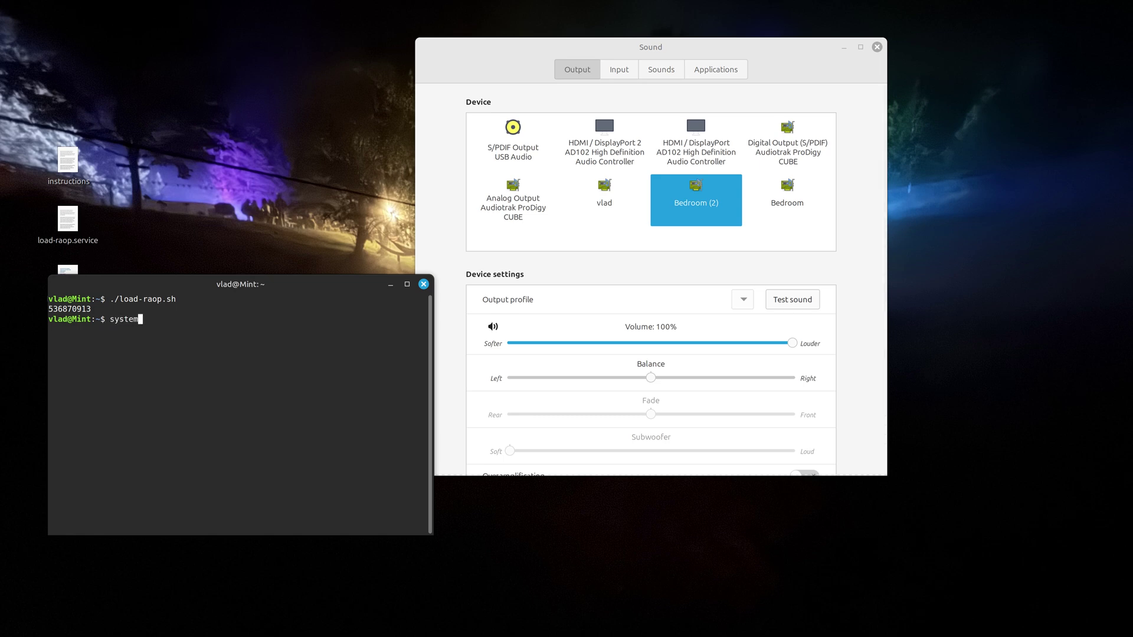
{"action": "type", "text": "ctl --"}
{"action": "type", "text": "mctl "}
{"action": "type", "text": "us"}
{"action": "type", "text": "er s"}
{"action": "type", "text": "s p"}
{"action": "type", "text": "ire"}
{"action": "type", "text": "pewiere"}
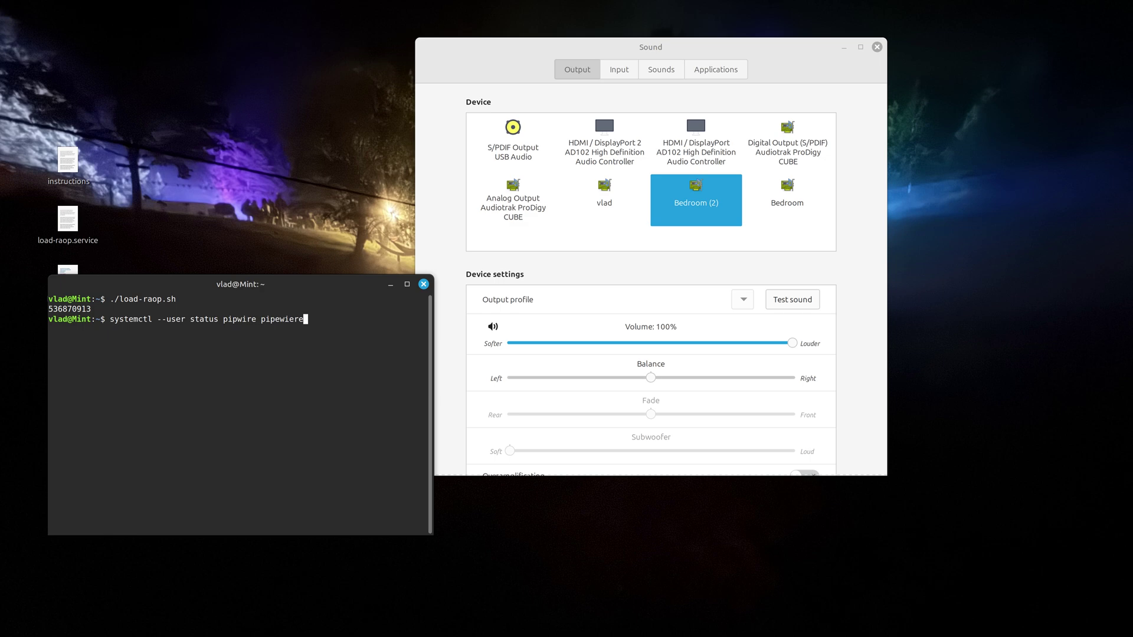
{"action": "key", "text": "BackSpace"}
{"action": "key", "text": "BackSpace"}
{"action": "type", "text": "ire-pu"}
{"action": "type", "text": "lse"}
{"action": "key", "text": "Return"}
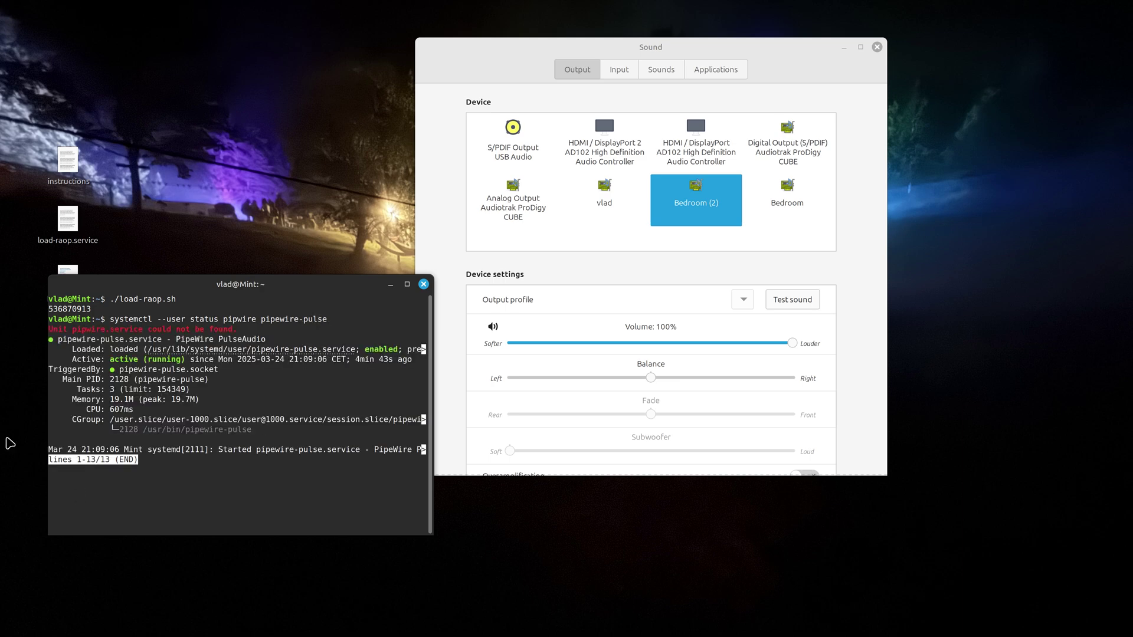
{"action": "left_click_drag", "start_coordinate": [222, 295], "coordinate": [210, 129]}
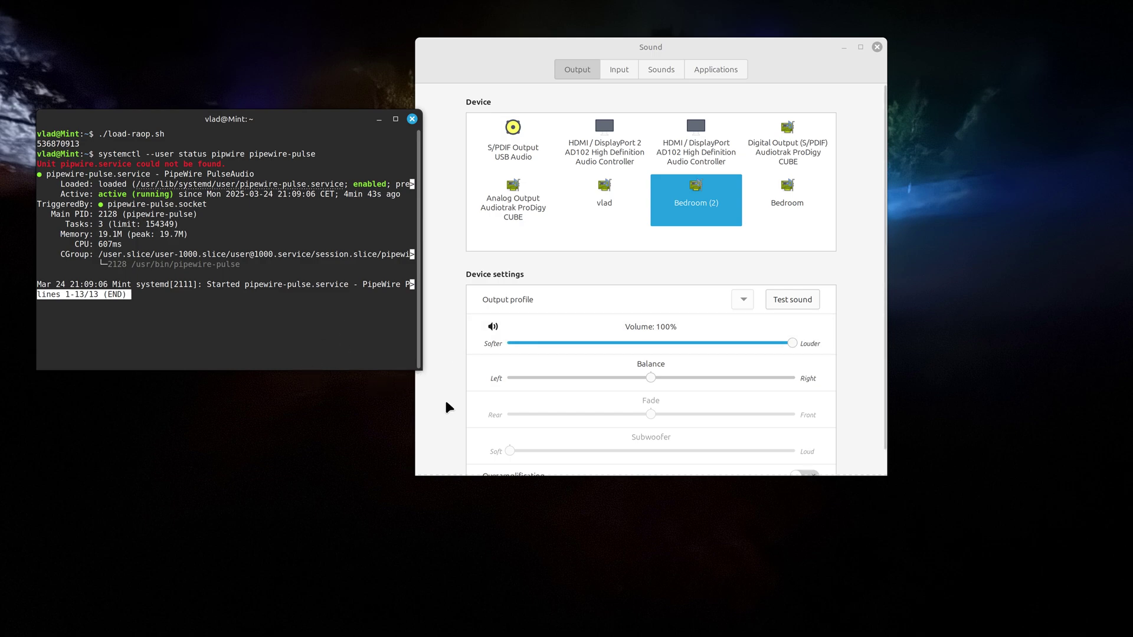
{"action": "mouse_move", "coordinate": [423, 374]}
{"action": "left_mouse_down"}
{"action": "mouse_move", "coordinate": [519, 506]}
{"action": "mouse_move", "coordinate": [534, 470]}
{"action": "left_mouse_up"}
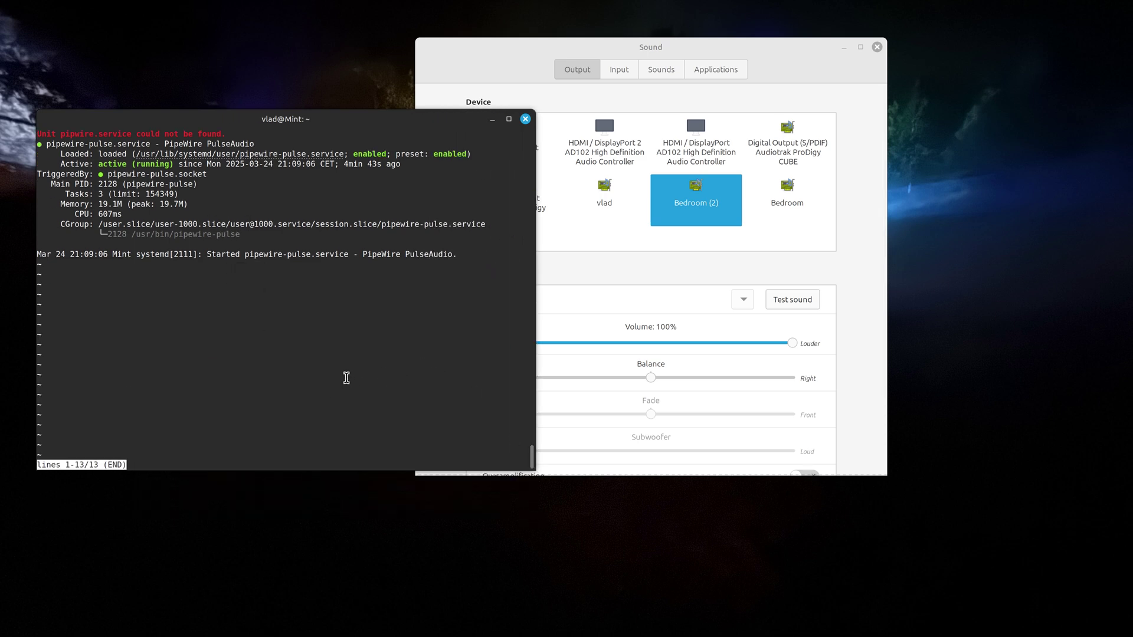
{"action": "type", "text": "q"}
{"action": "type", "text": "opa"}
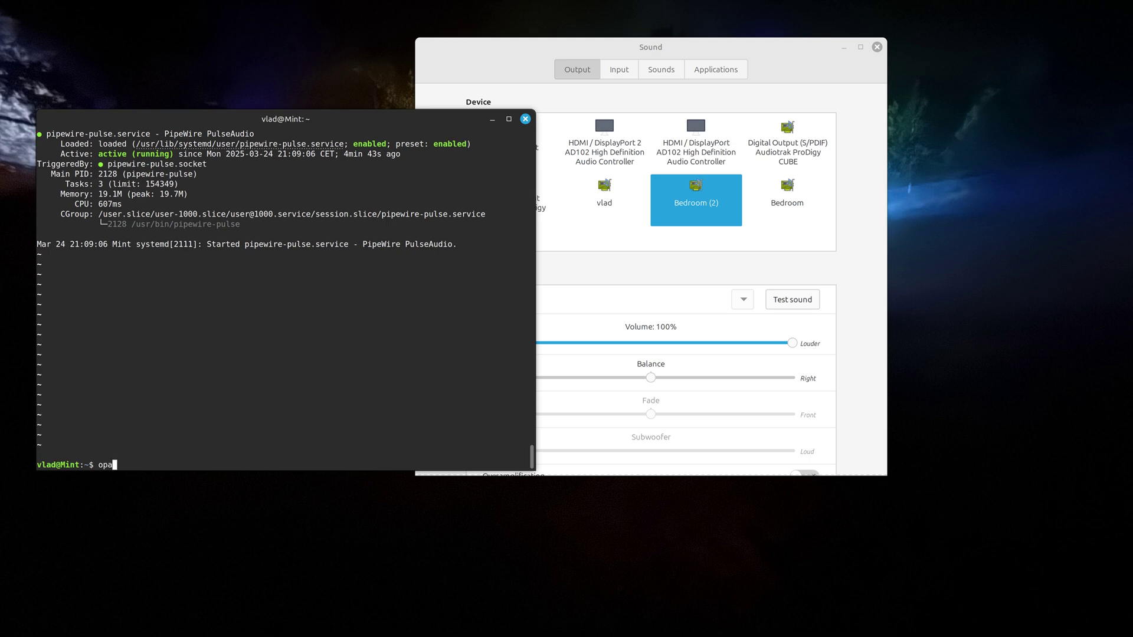
Run pactl list sinks short, then clear the screen and enlarge the terminal
{"action": "key", "text": "BackSpace"}
{"action": "key", "text": "BackSpace"}
{"action": "key", "text": "BackSpace"}
{"action": "type", "text": "pa"}
{"action": "type", "text": "lis"}
{"action": "type", "text": "t sinks "}
{"action": "type", "text": "short"}
{"action": "key", "text": "Return"}
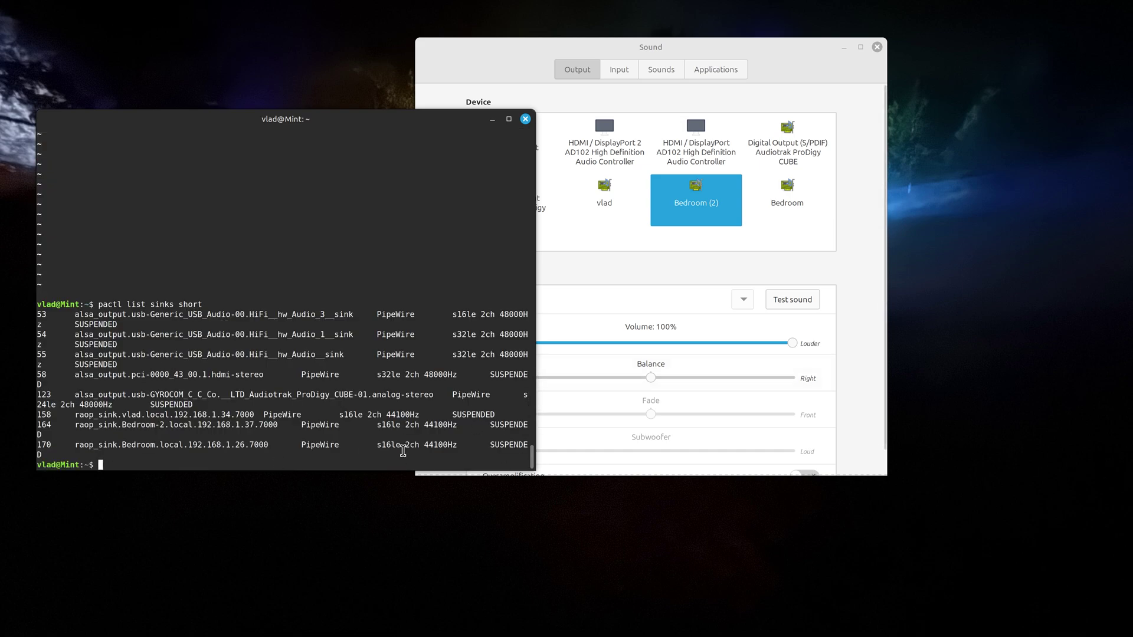
{"action": "key", "text": "ctrl+l"}
{"action": "left_click_drag", "start_coordinate": [532, 470], "coordinate": [907, 580]}
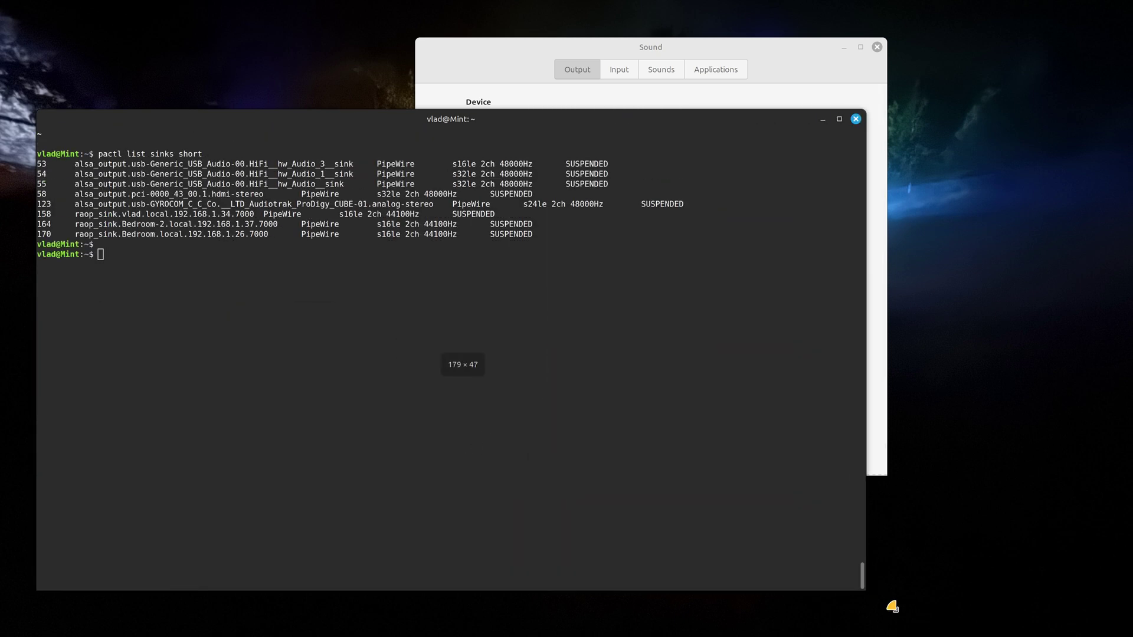
{"action": "type", "text": "c"}
Re-run pactl list sinks short and highlight the Bedroom-2 and Bedroom raop sink lines
{"action": "key", "text": "ctrl+l"}
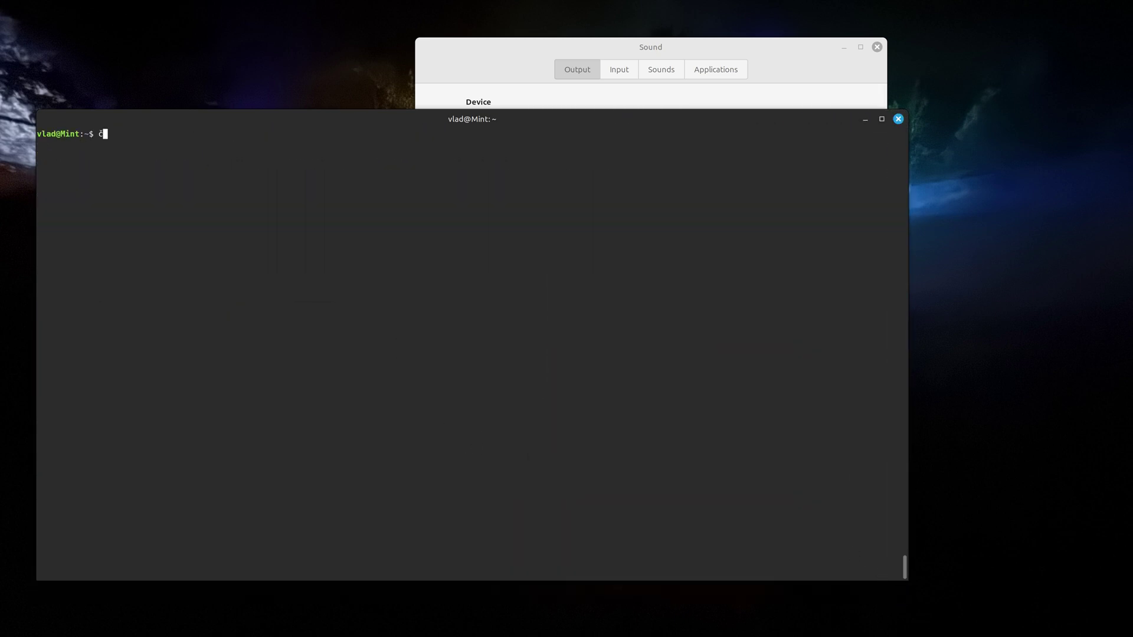
{"action": "key", "text": "Up"}
{"action": "key", "text": "Return"}
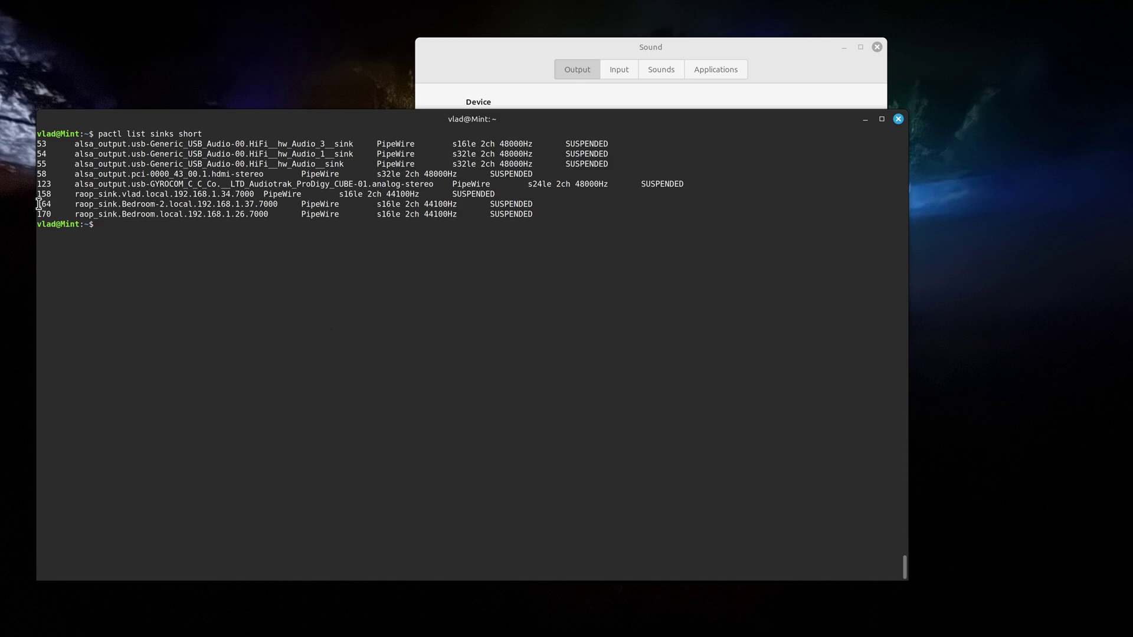
{"action": "left_click_drag", "start_coordinate": [37, 203], "coordinate": [555, 211]}
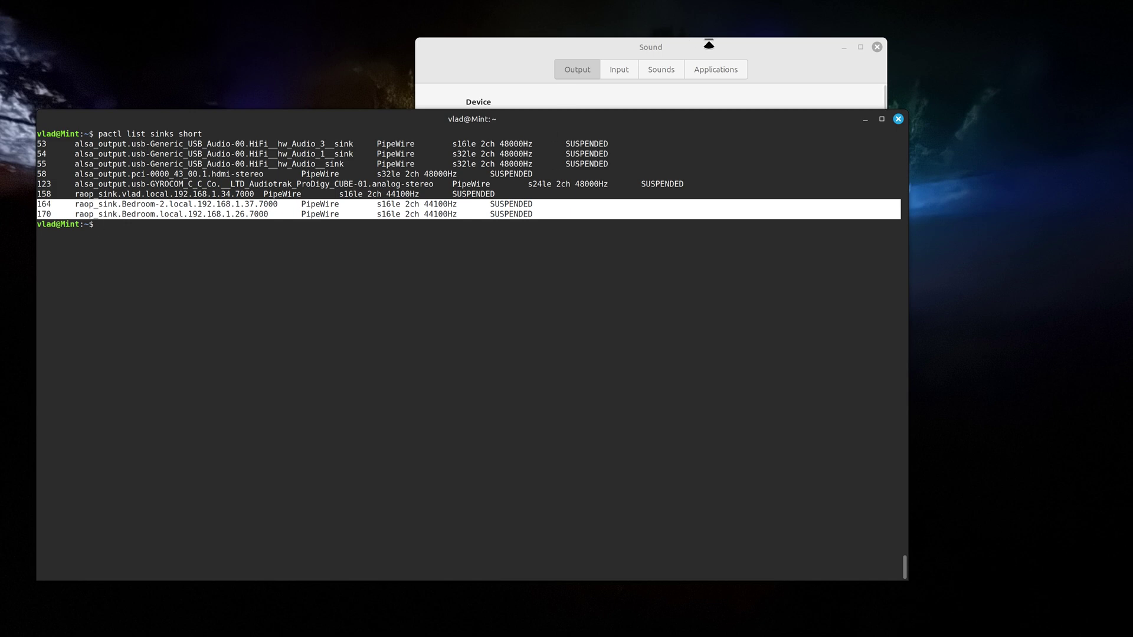
{"action": "left_click_drag", "start_coordinate": [729, 44], "coordinate": [918, 39]}
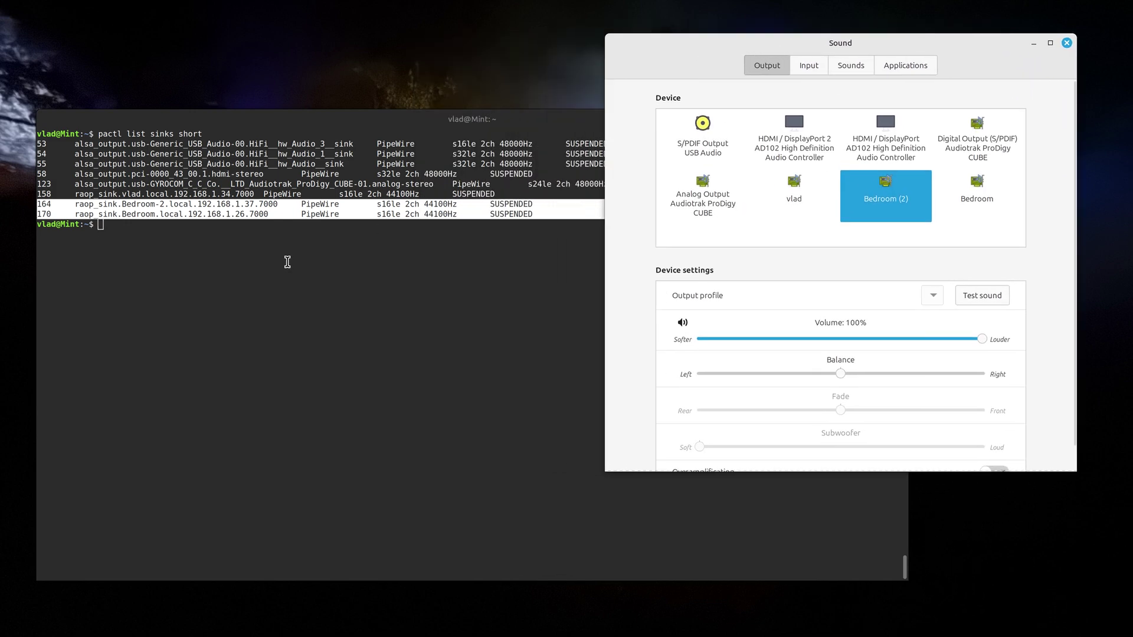
{"action": "left_click", "coordinate": [223, 290]}
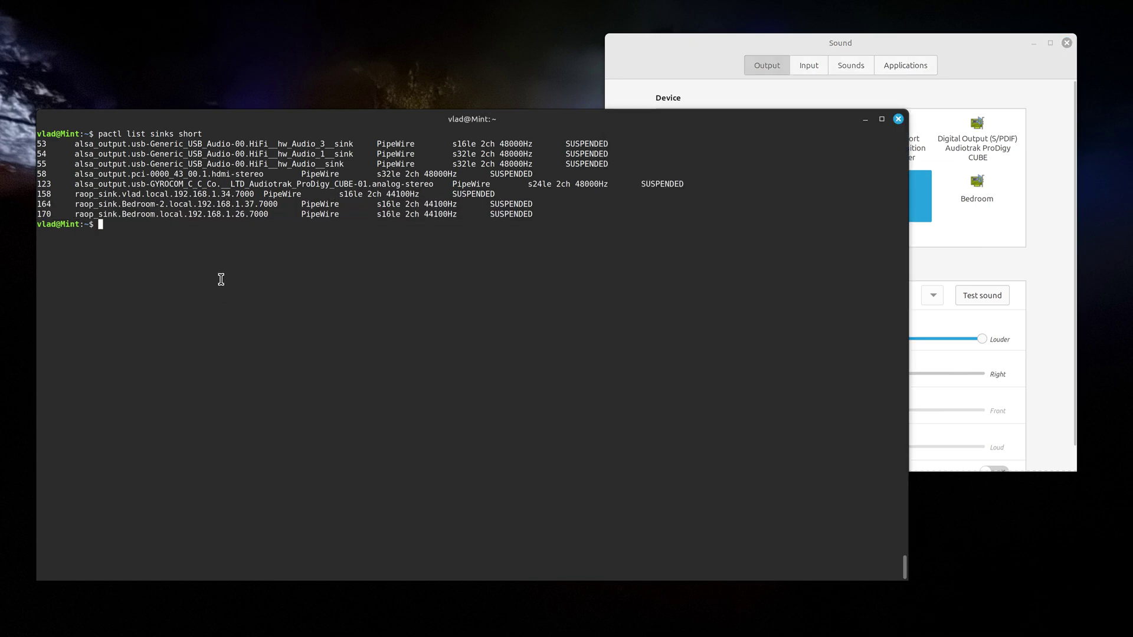
{"action": "type", "text": "pa"}
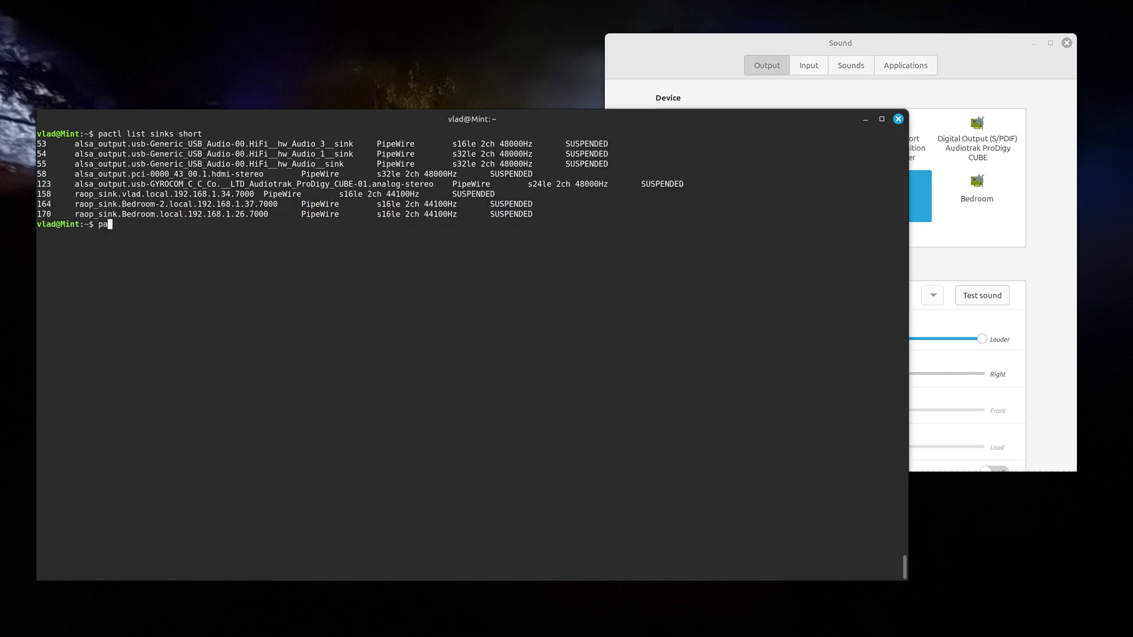
{"action": "type", "text": "ctz"}
{"action": "type", "text": " loa"}
{"action": "type", "text": "-mou"}
{"action": "type", "text": "dule"}
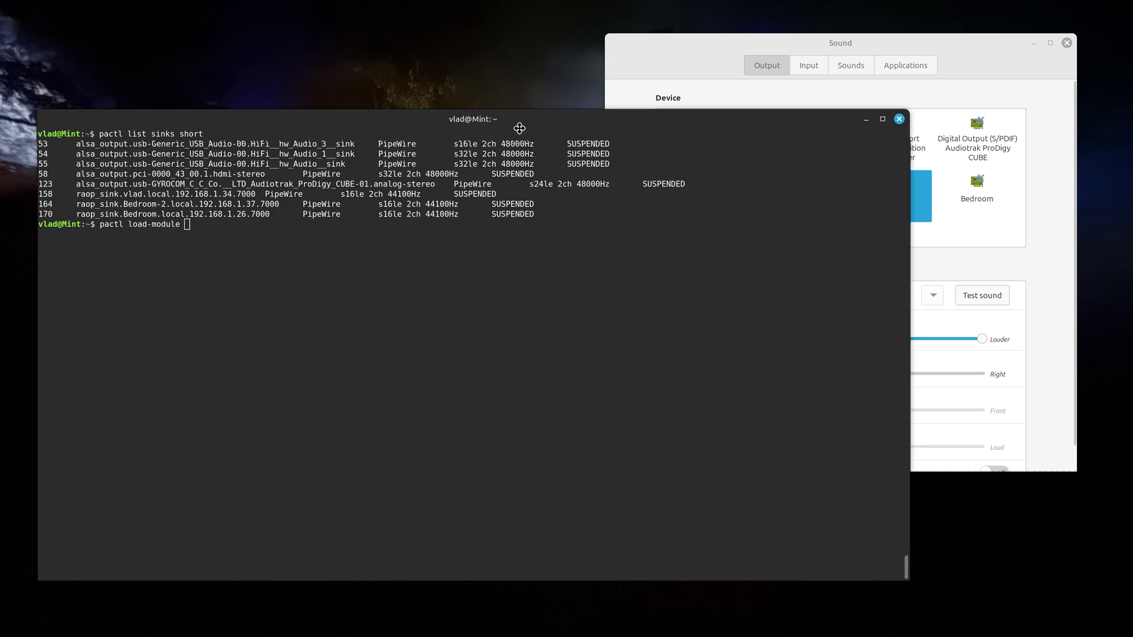
{"action": "mouse_move", "coordinate": [517, 121]}
{"action": "left_mouse_down"}
{"action": "mouse_move", "coordinate": [648, 106]}
{"action": "mouse_move", "coordinate": [633, 98]}
{"action": "left_mouse_up"}
{"action": "right_click", "coordinate": [64, 280]}
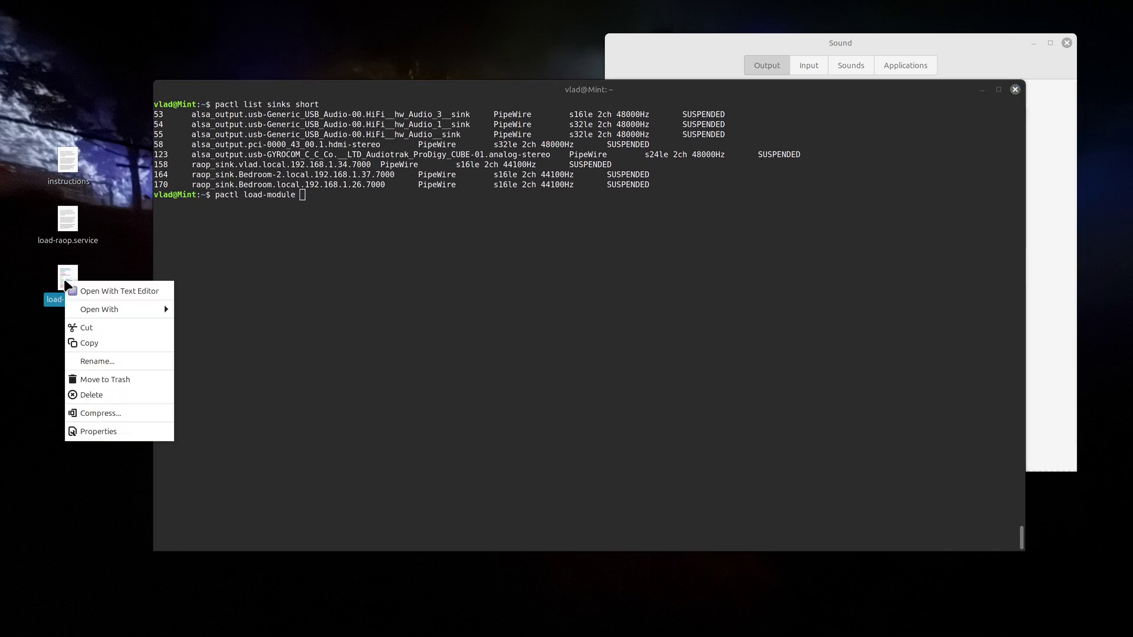
{"action": "left_click", "coordinate": [147, 280]}
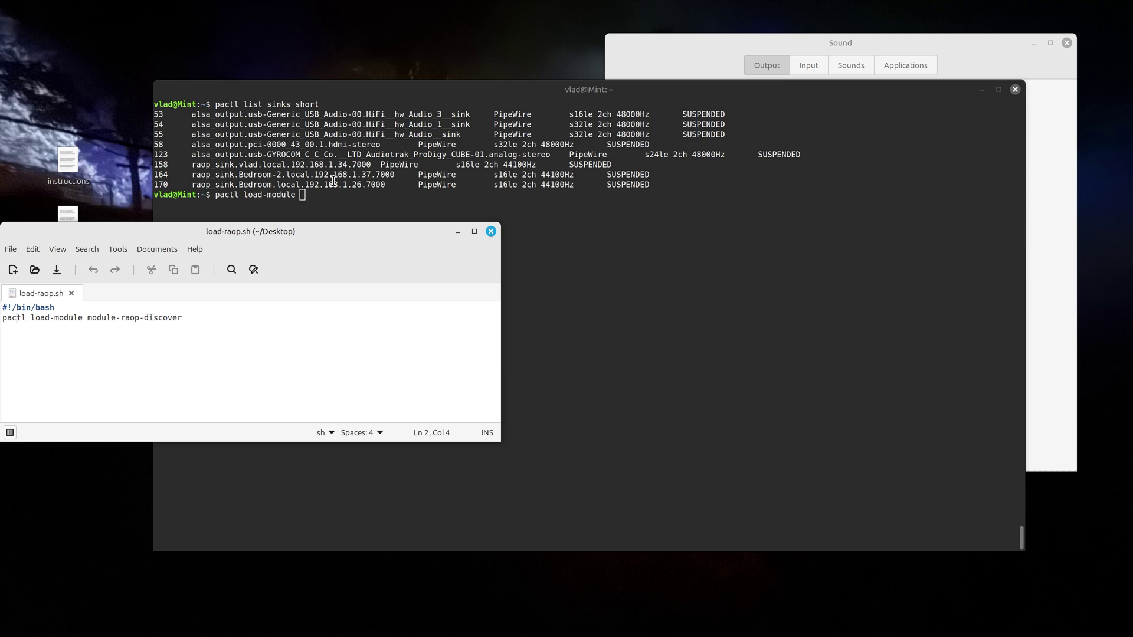
{"action": "left_click", "coordinate": [490, 231]}
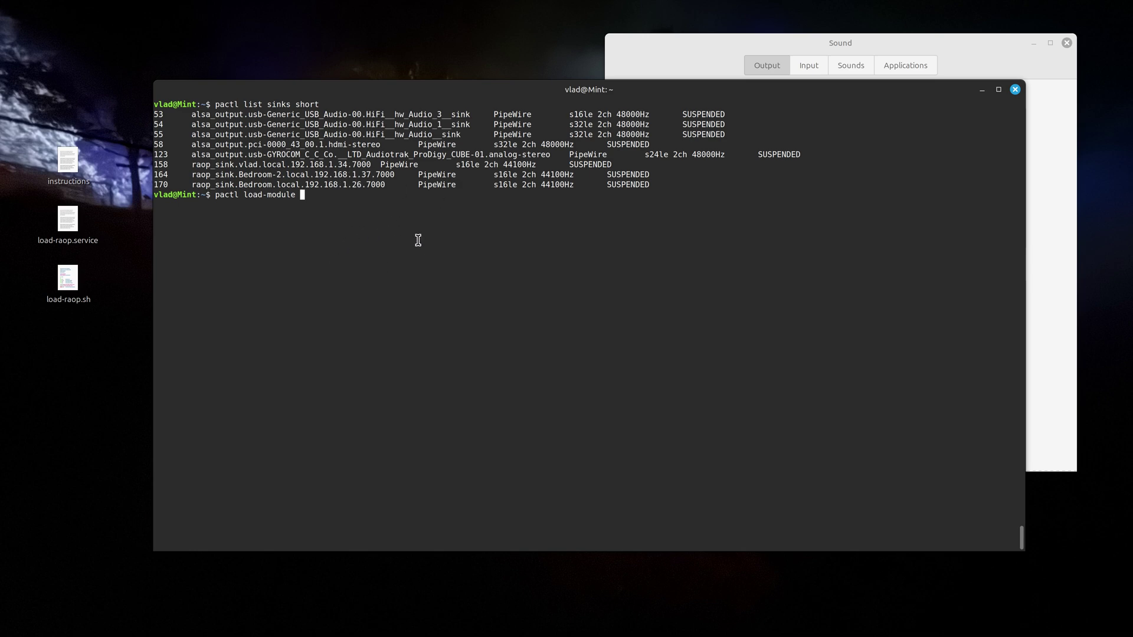
{"action": "type", "text": "moud"}
Type the module-combine-sink command with sink_name HomoPods and a slaves= option
{"action": "key", "text": "BackSpace"}
{"action": "key", "text": "Tab"}
{"action": "key", "text": "Tab"}
{"action": "key", "text": "Tab"}
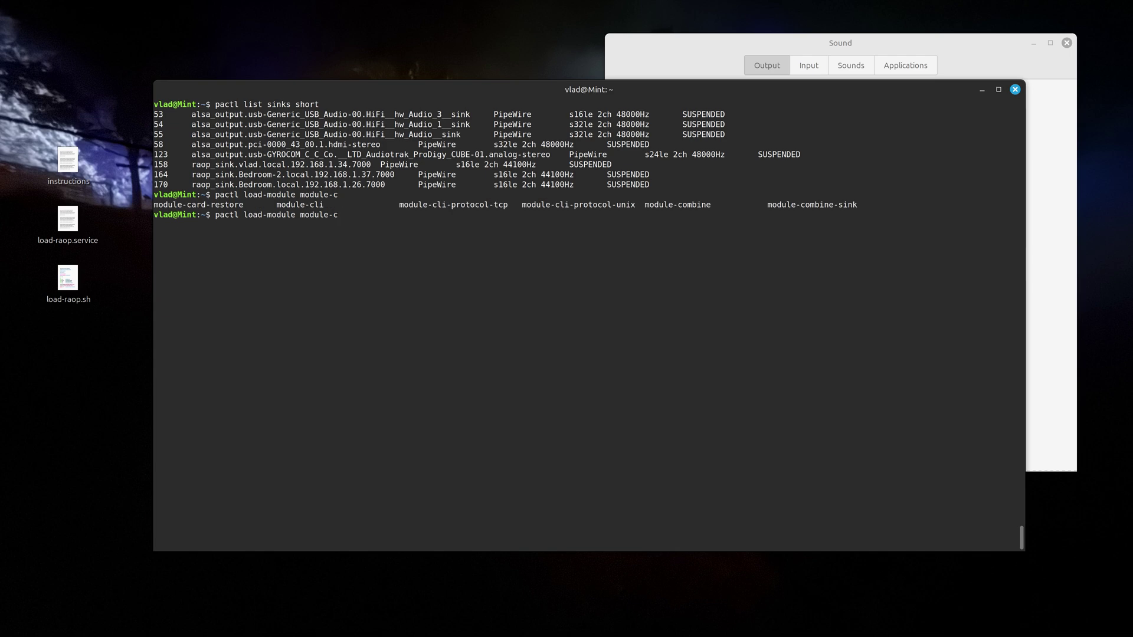
{"action": "type", "text": "o"}
{"action": "key", "text": "Tab"}
{"action": "type", "text": "si"}
{"action": "key", "text": "Tab"}
{"action": "type", "text": "nk_n"}
{"action": "type", "text": "ame="}
{"action": "type", "text": "H"}
{"action": "type", "text": "omep"}
{"action": "key", "text": "BackSpace"}
{"action": "key", "text": "BackSpace"}
{"action": "type", "text": "o"}
{"action": "type", "text": "Pods "}
{"action": "type", "text": "slaves)="}
{"action": "key", "text": "BackSpace"}
{"action": "type", "text": "="}
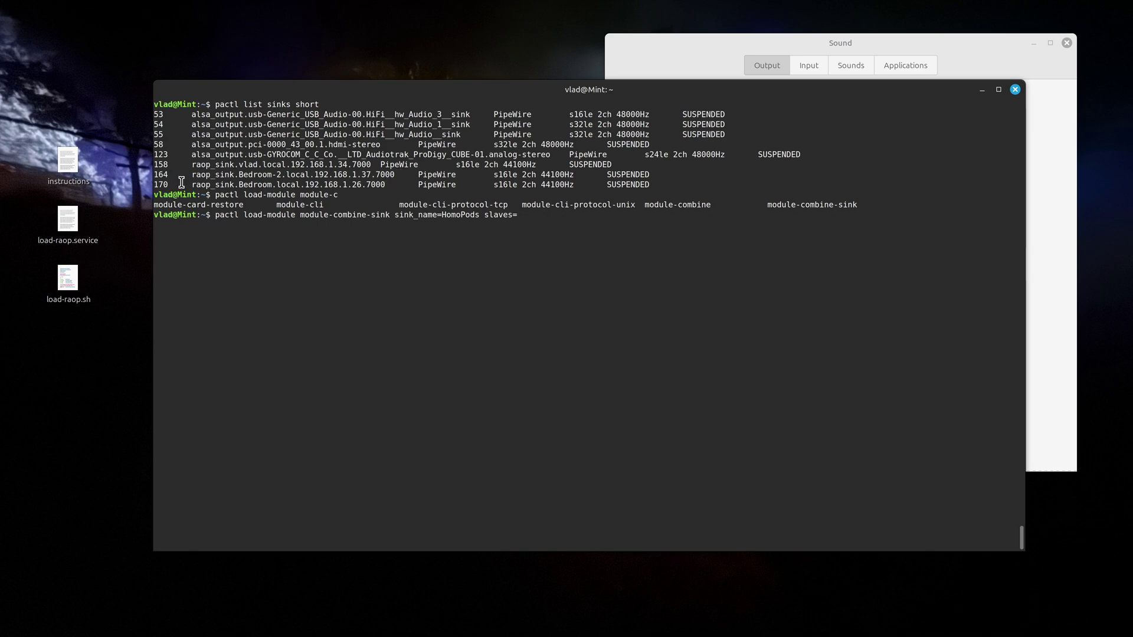
Copy the Bedroom-2 raop sink name and paste it after slaves=
{"action": "left_click_drag", "start_coordinate": [191, 174], "coordinate": [396, 174]}
{"action": "key", "text": "ctrl+c"}
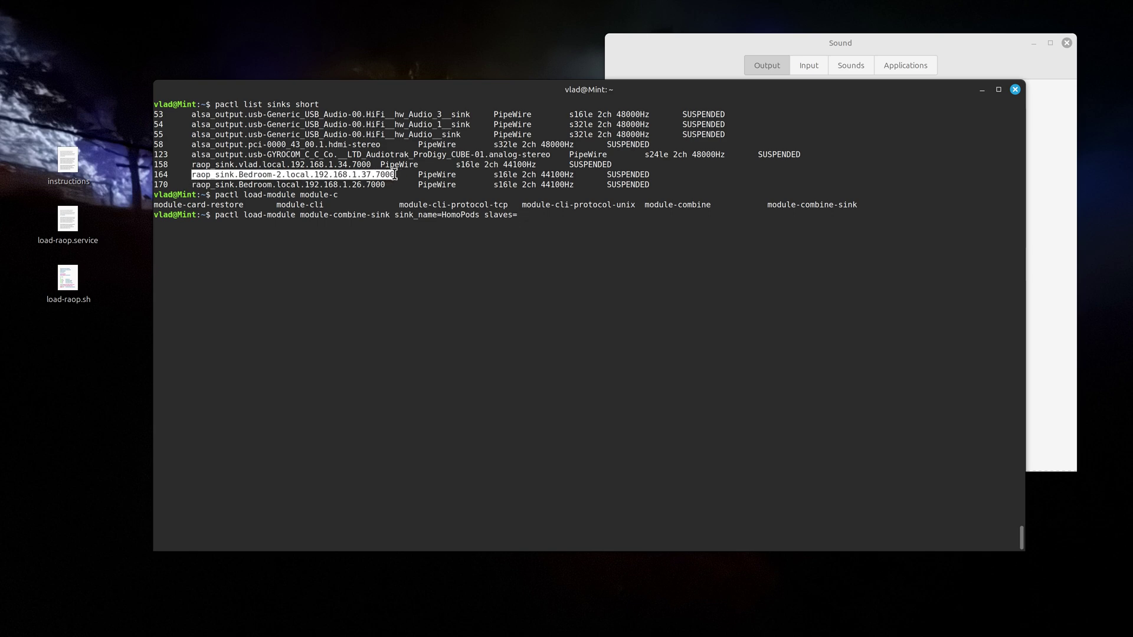
{"action": "left_click", "coordinate": [554, 214]}
{"action": "right_click", "coordinate": [521, 214]}
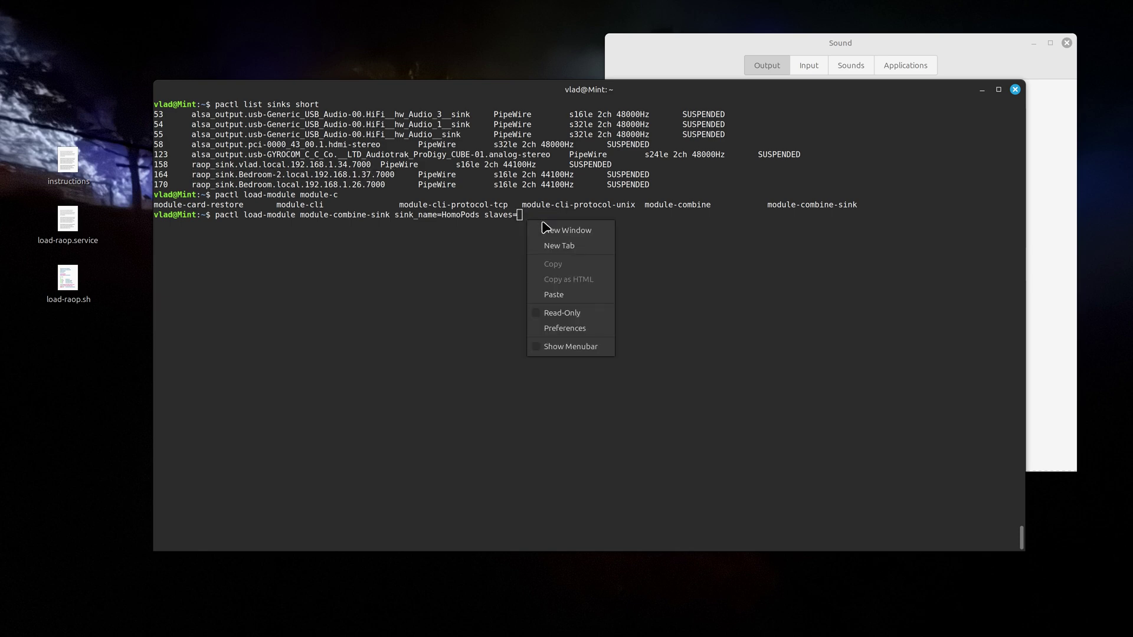
{"action": "left_click", "coordinate": [559, 294]}
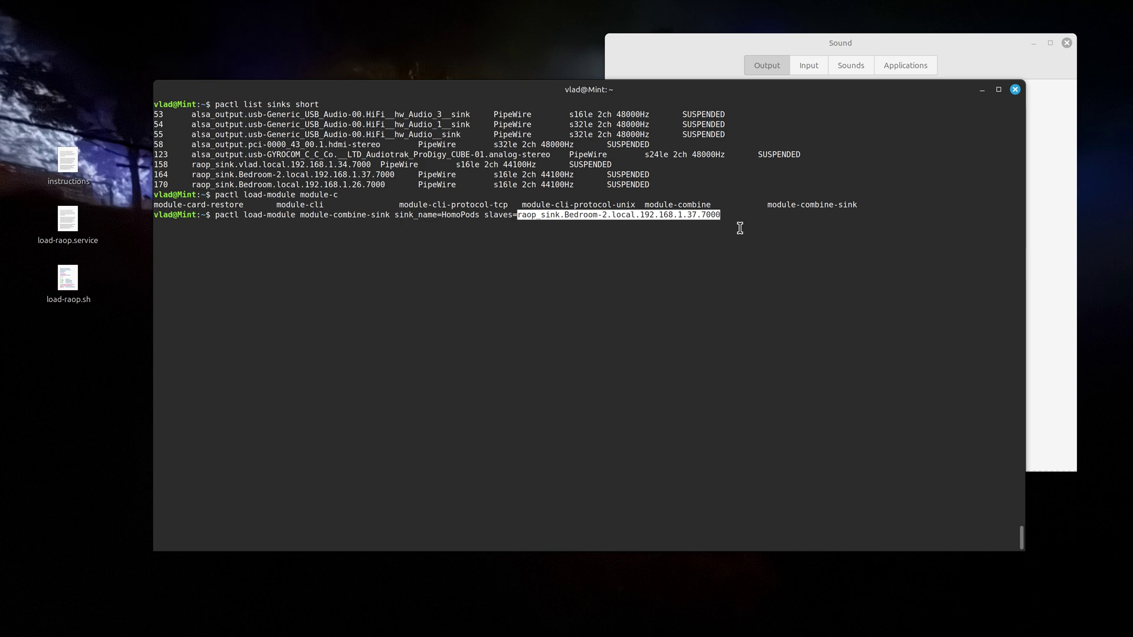
{"action": "key", "text": "Right"}
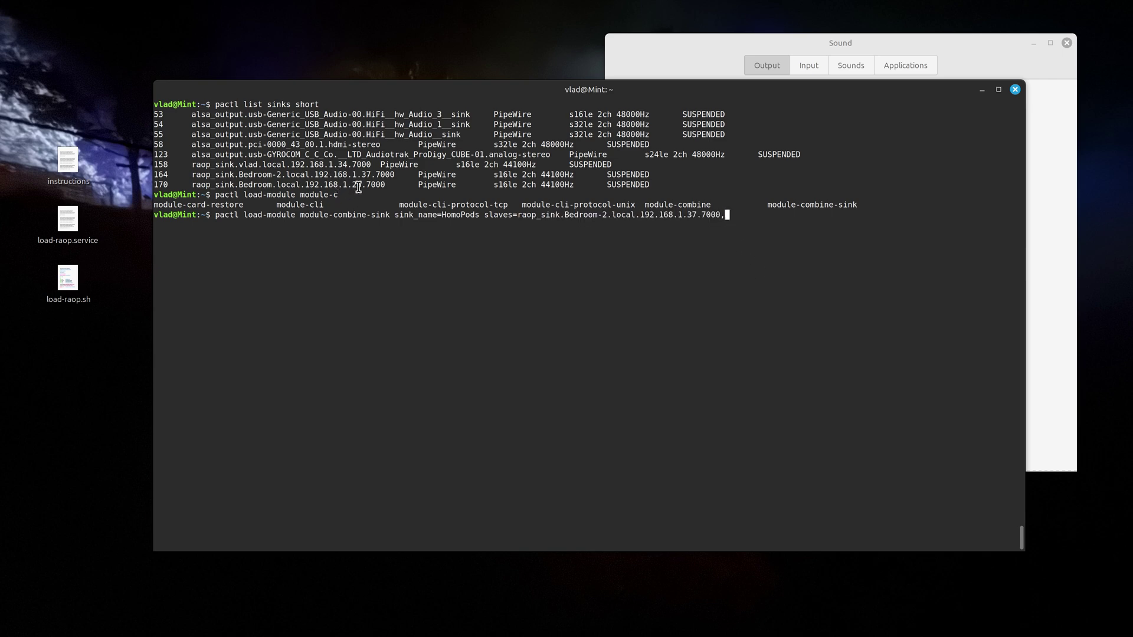
Copy the Bedroom raop sink name and paste it as the second slave
{"action": "left_click_drag", "start_coordinate": [385, 185], "coordinate": [191, 185]}
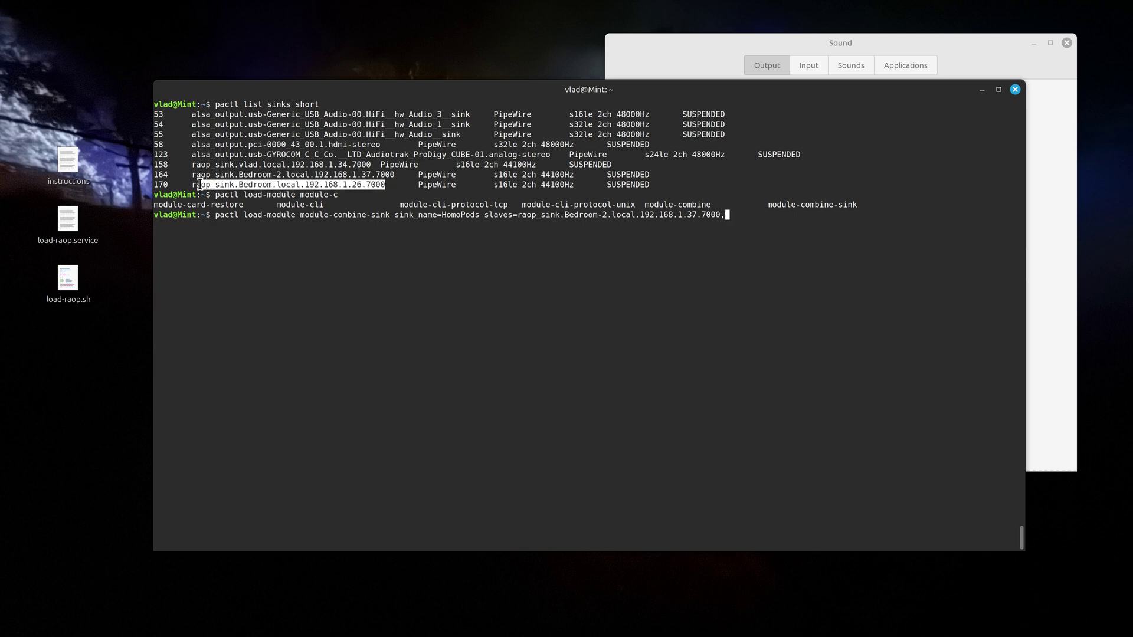
{"action": "left_click", "coordinate": [736, 214]}
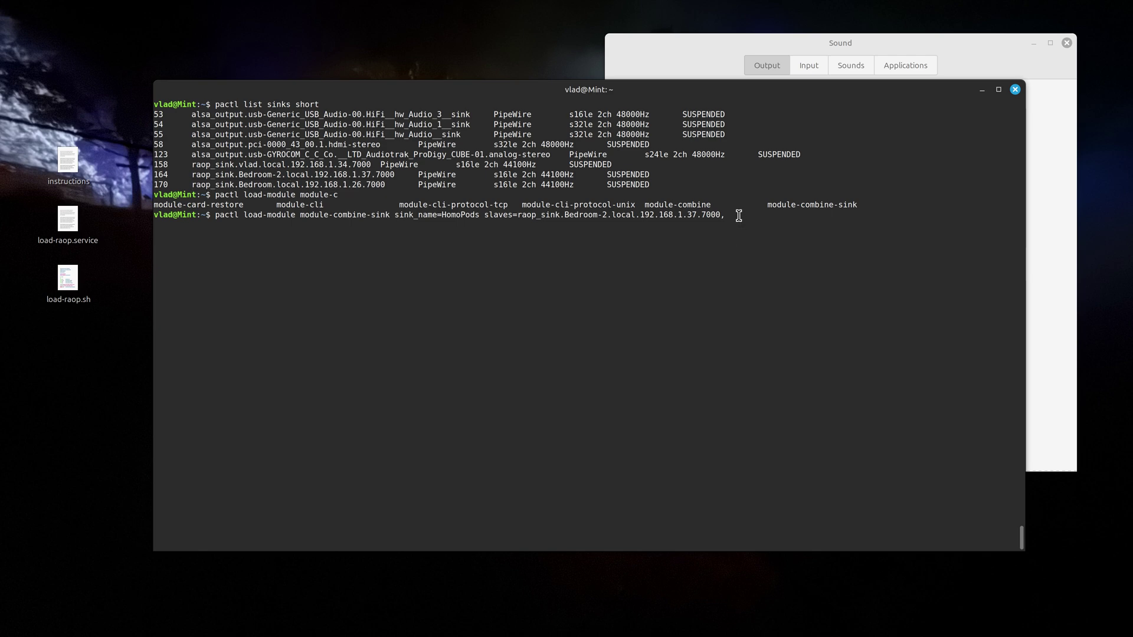
{"action": "right_click", "coordinate": [735, 215]}
{"action": "left_click", "coordinate": [766, 290]}
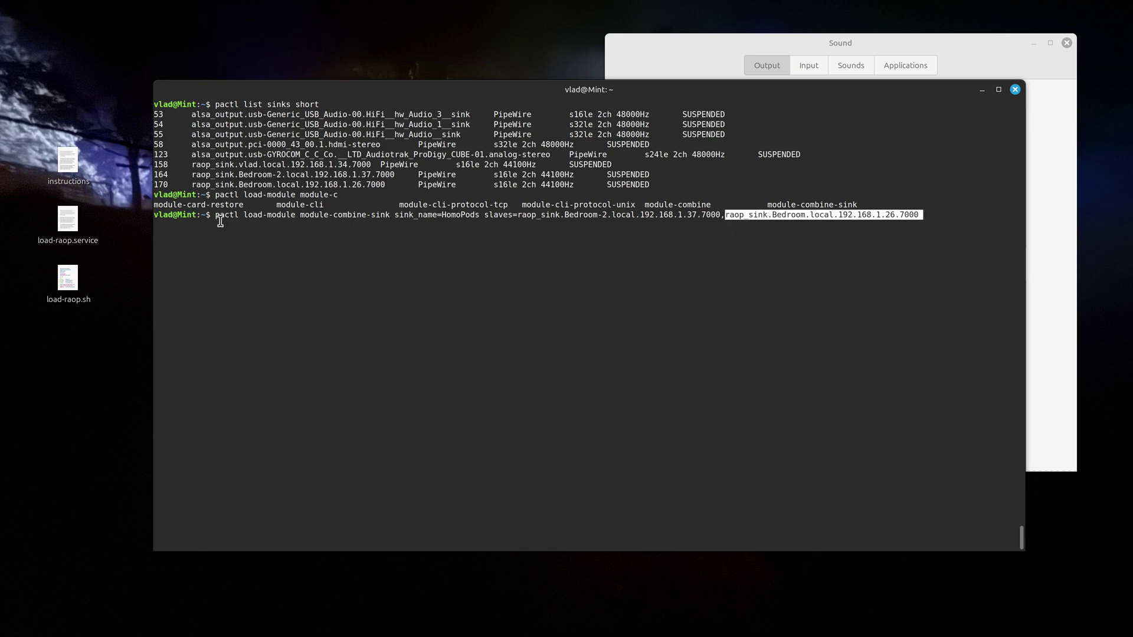
{"action": "left_click_drag", "start_coordinate": [216, 215], "coordinate": [947, 221]}
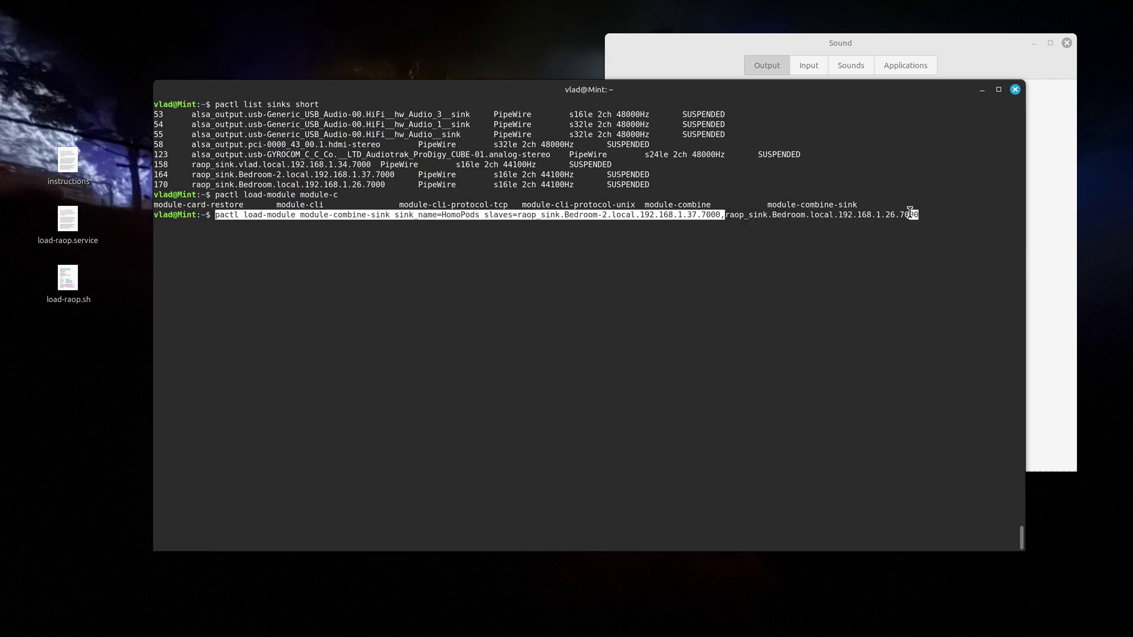
{"action": "left_click", "coordinate": [944, 215]}
Run the combine-sink command and switch the Sound output to the new HomoPods device
{"action": "key", "text": "Return"}
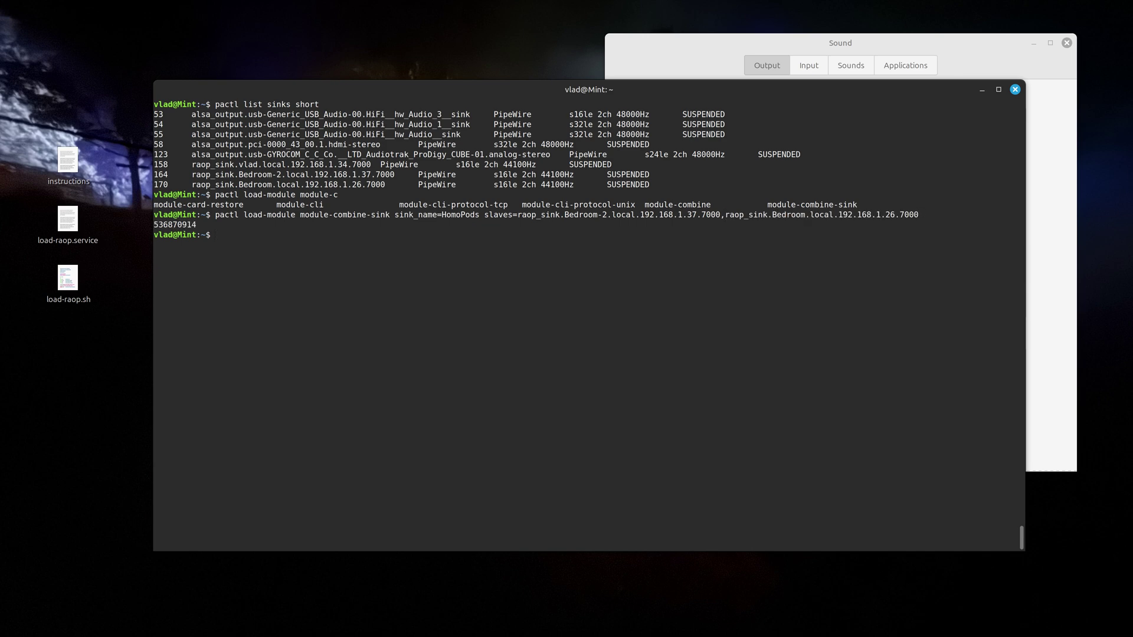
{"action": "left_click", "coordinate": [974, 45]}
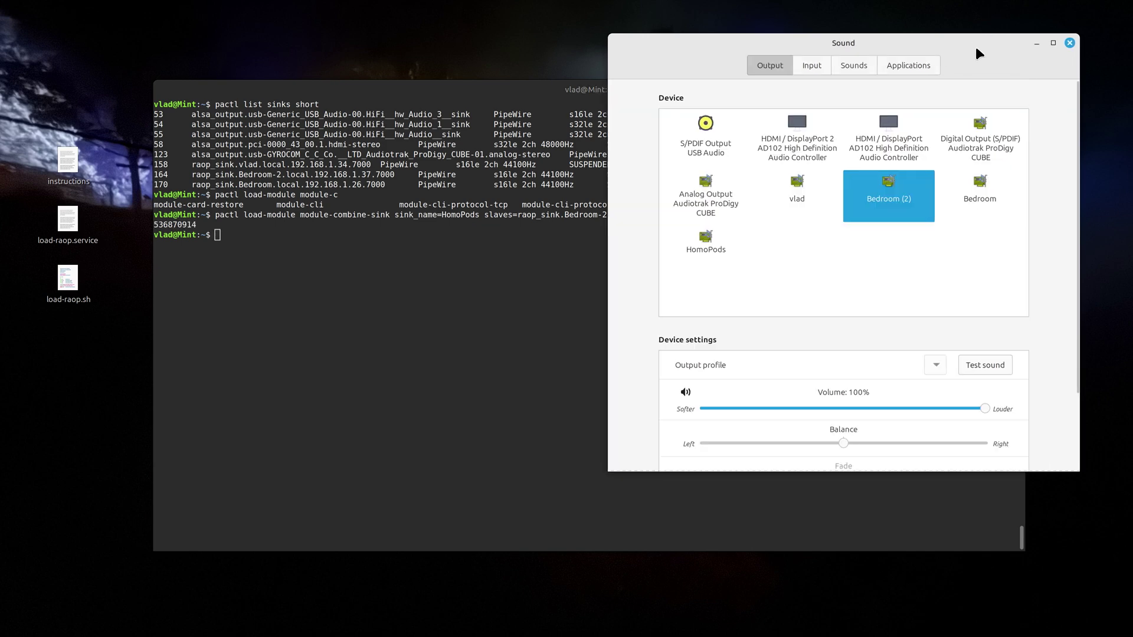
{"action": "left_click", "coordinate": [707, 250]}
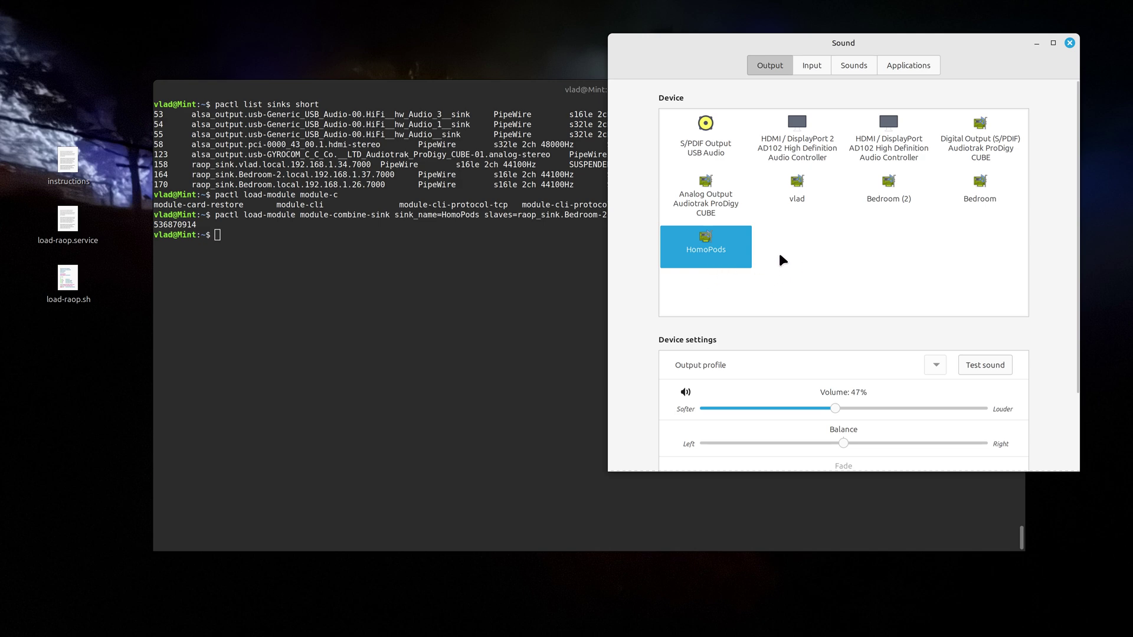
{"action": "left_click", "coordinate": [430, 351]}
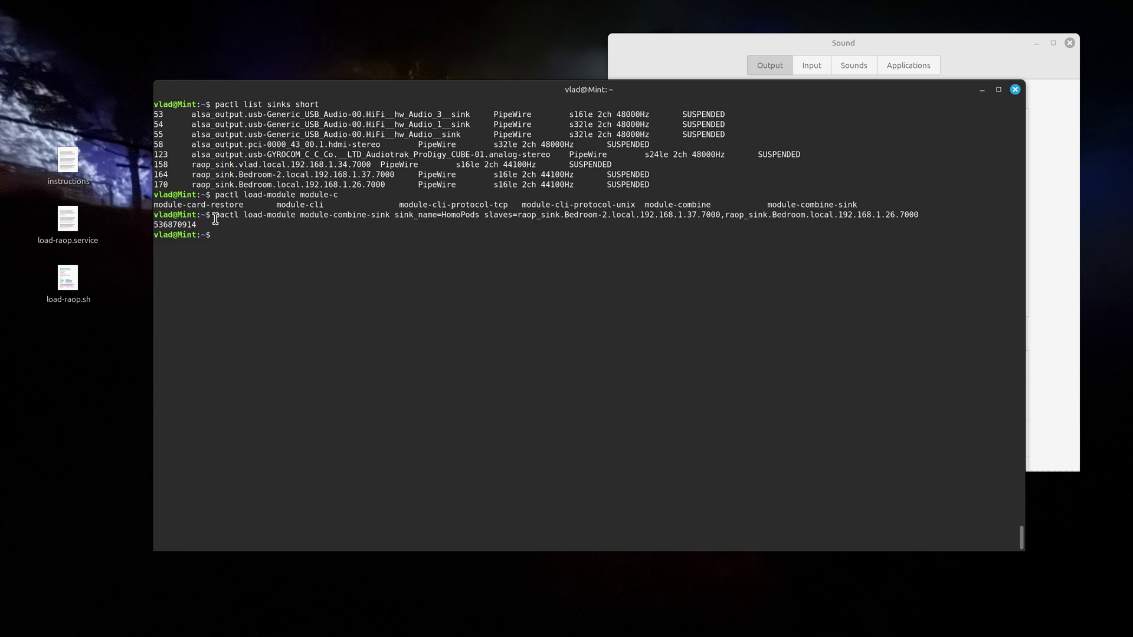
Copy the full combine-sink command and open load-raop.sh in Text Editor
{"action": "mouse_move", "coordinate": [213, 215]}
{"action": "left_mouse_down"}
{"action": "mouse_move", "coordinate": [937, 212]}
{"action": "mouse_move", "coordinate": [917, 212]}
{"action": "left_mouse_up"}
{"action": "key", "text": "ctrl+c"}
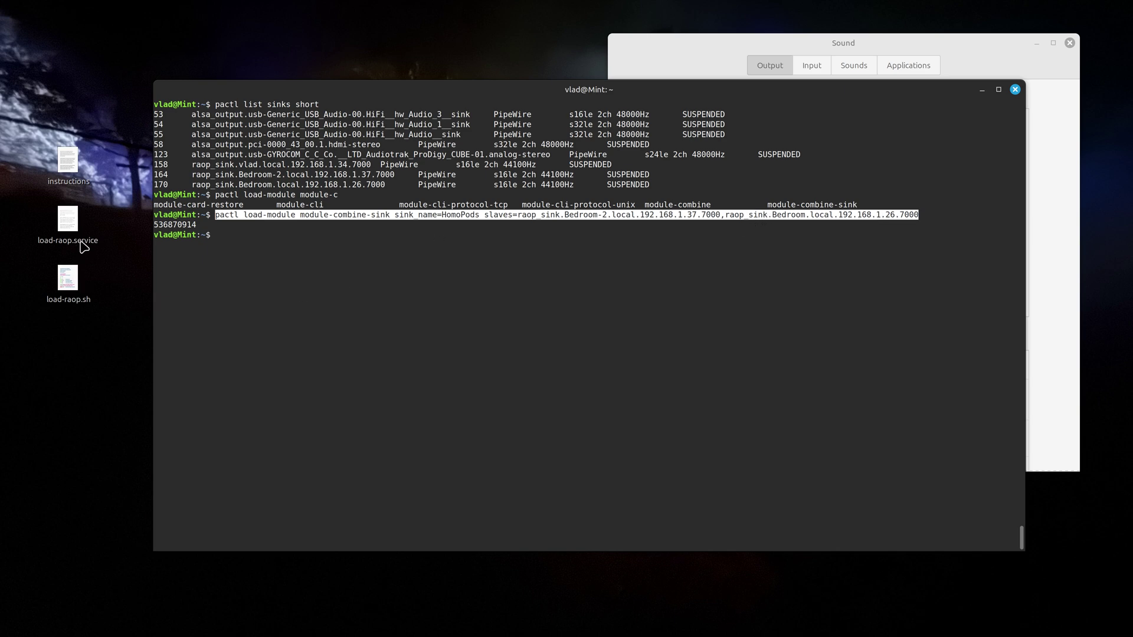
{"action": "left_click", "coordinate": [69, 280]}
{"action": "right_click", "coordinate": [75, 285]}
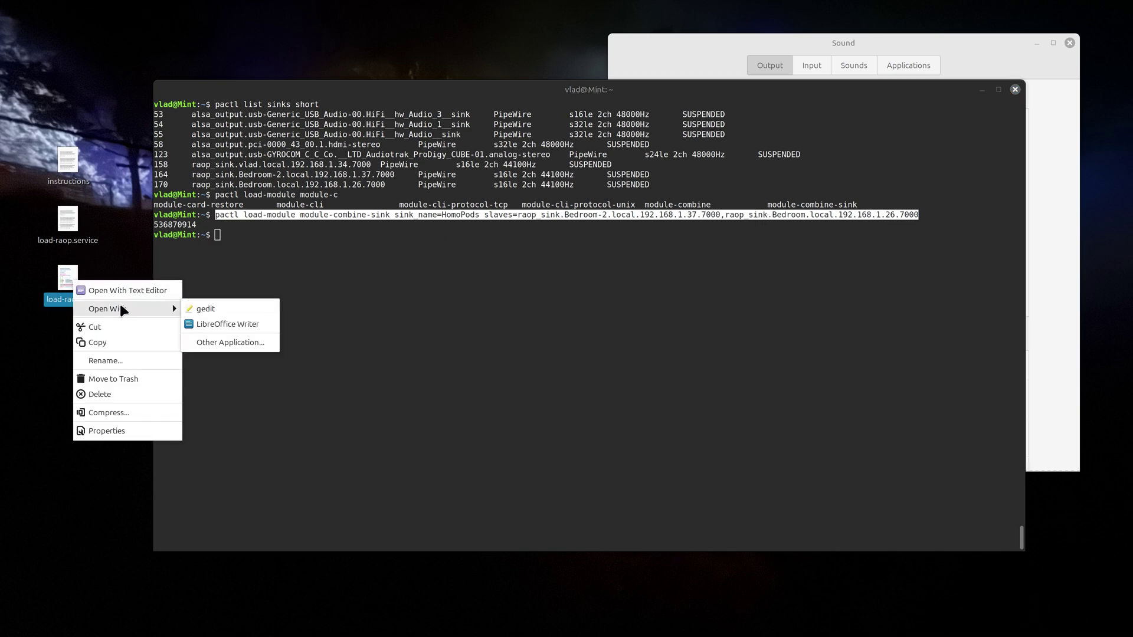
{"action": "left_click", "coordinate": [151, 293]}
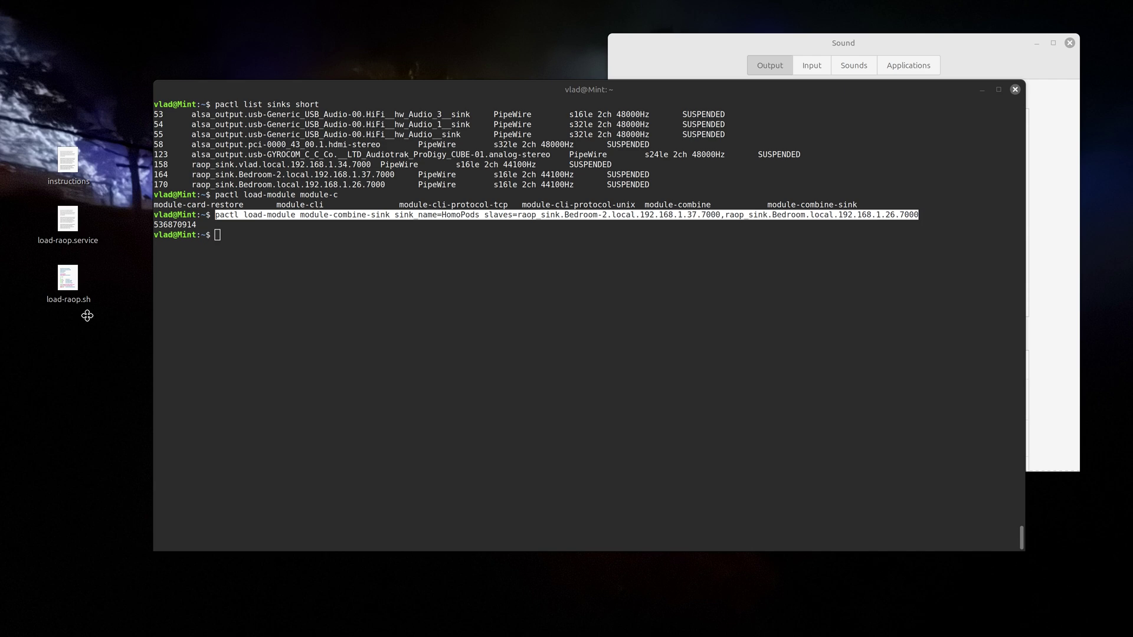
Paste the command as a new last line in load-raop.sh, save, and close
{"action": "left_click", "coordinate": [221, 307]}
{"action": "key", "text": "Return"}
{"action": "key", "text": "ctrl+v"}
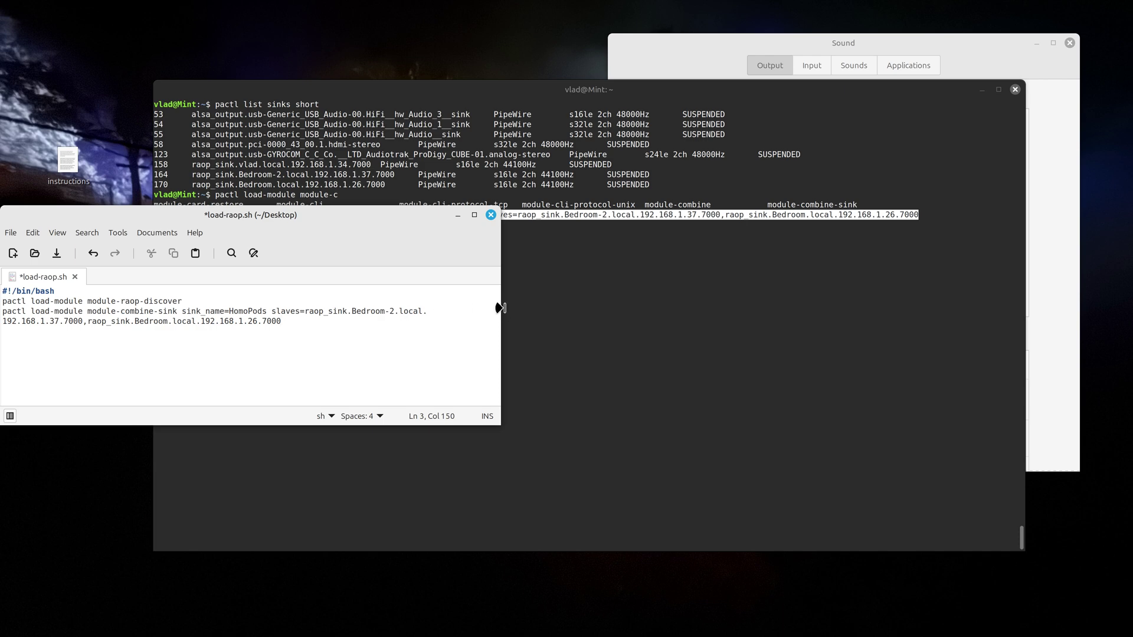
{"action": "left_click_drag", "start_coordinate": [500, 309], "coordinate": [839, 306]}
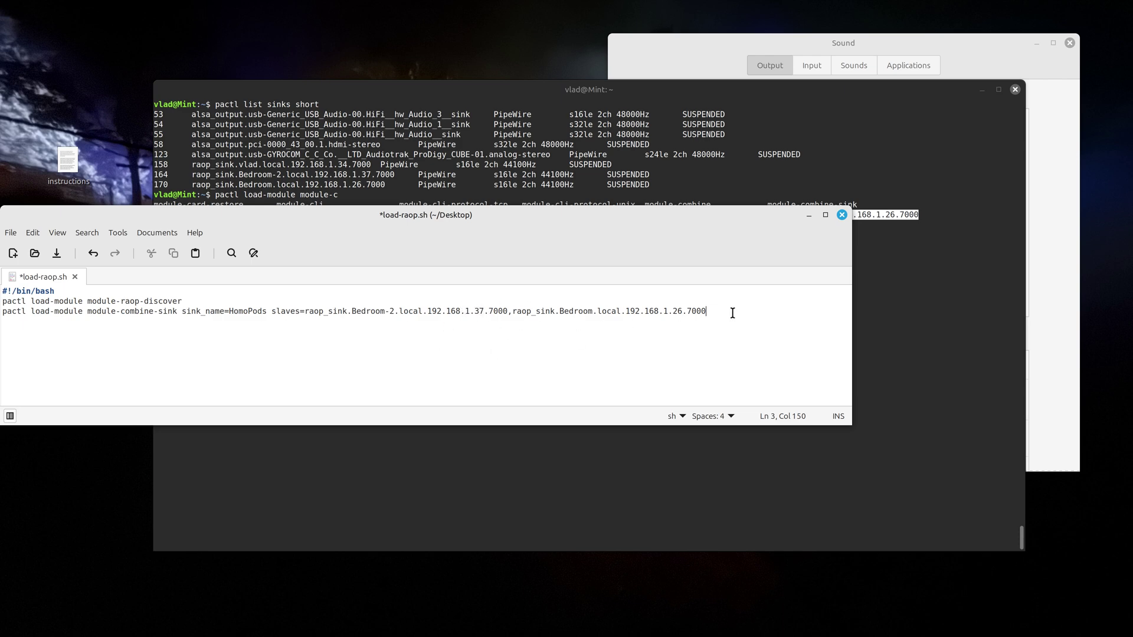
{"action": "key", "text": "ctrl+s"}
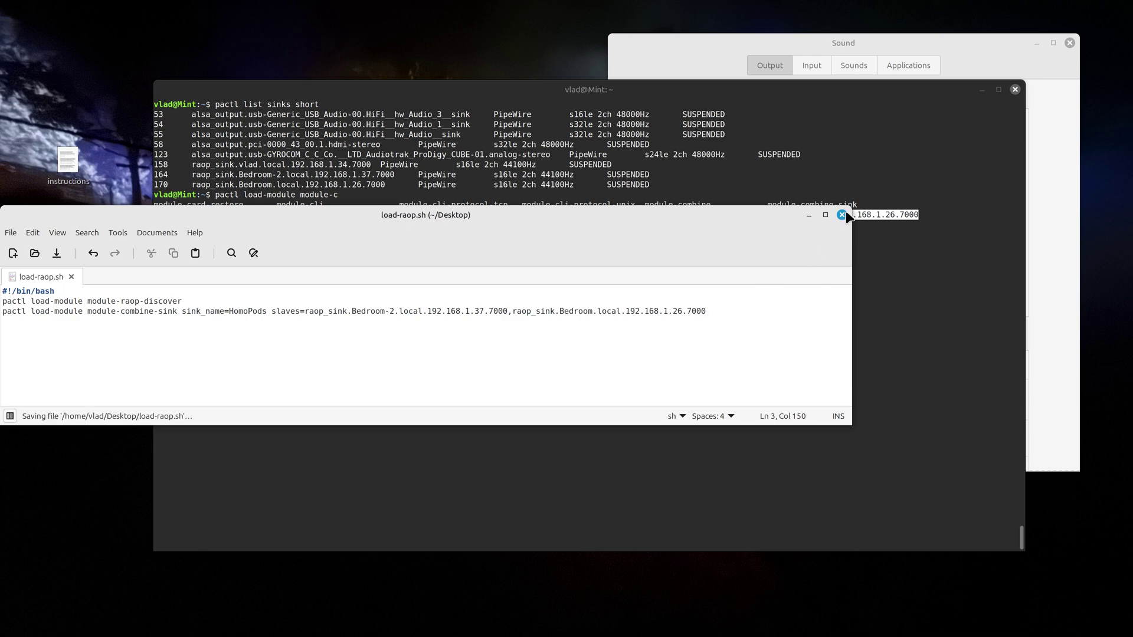
{"action": "left_click", "coordinate": [842, 214]}
{"action": "left_click", "coordinate": [75, 288]}
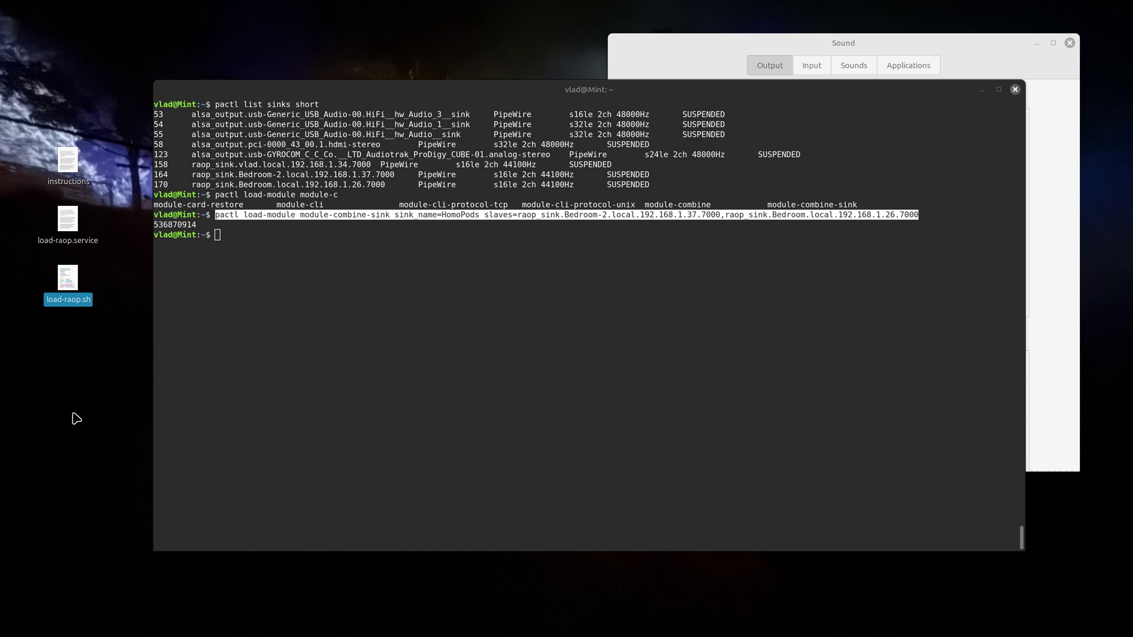
{"action": "left_click", "coordinate": [246, 344]}
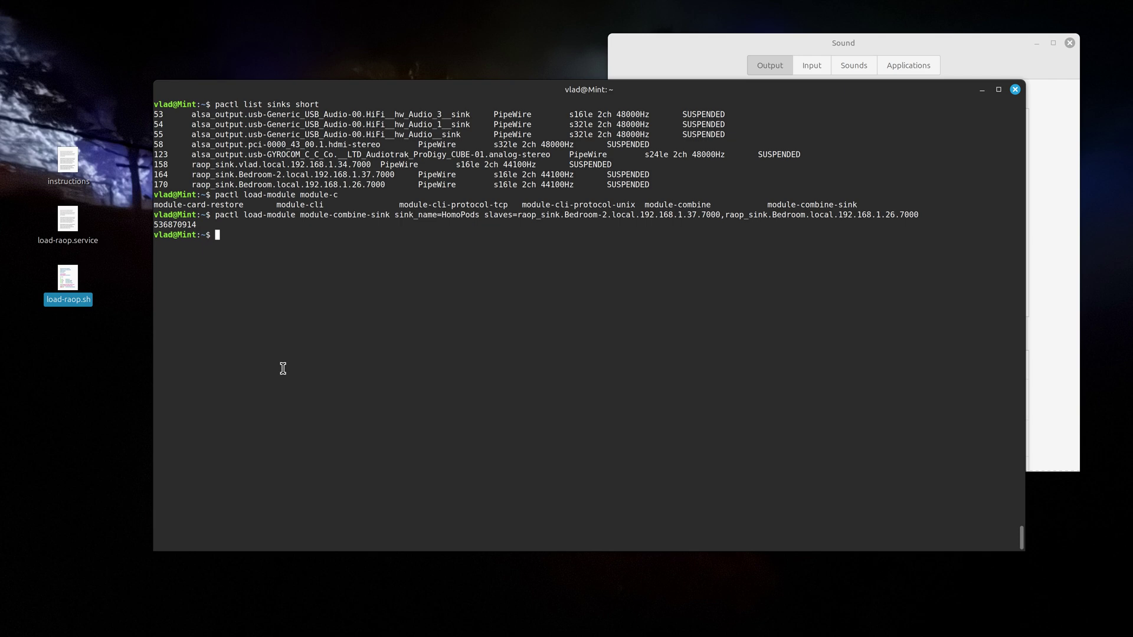
{"action": "left_click", "coordinate": [949, 50]}
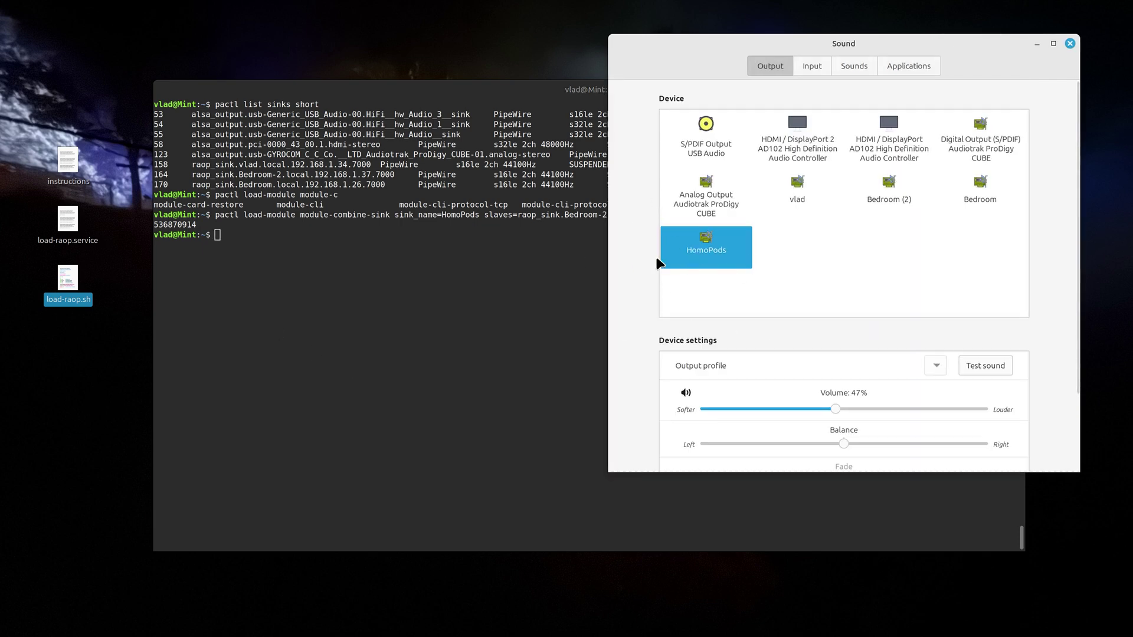
{"action": "left_click", "coordinate": [65, 226]}
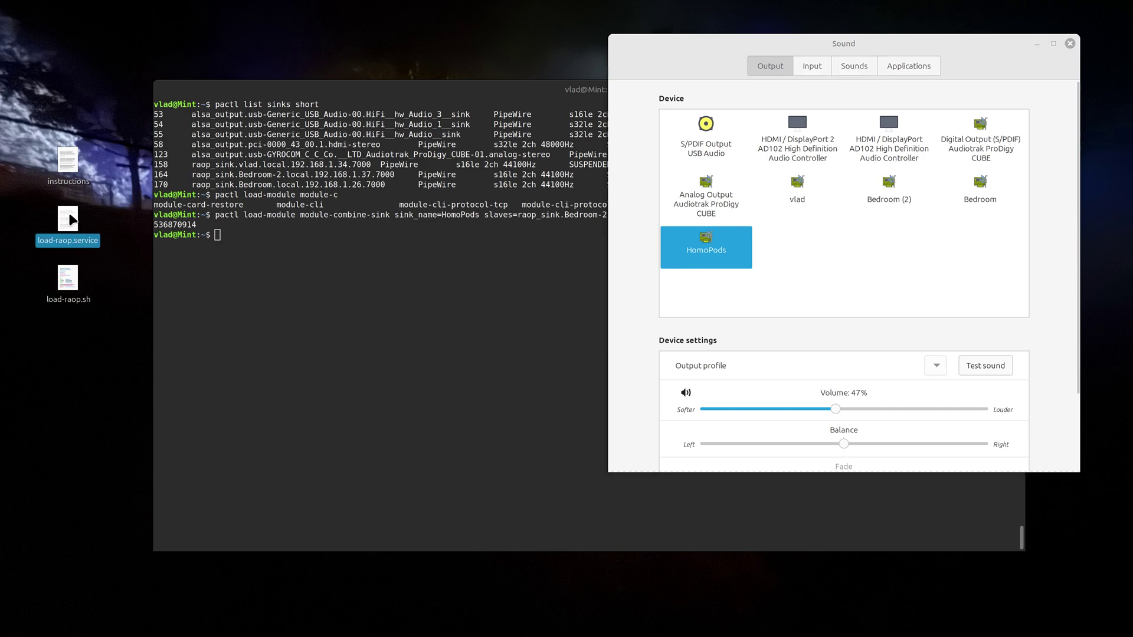
{"action": "right_click", "coordinate": [73, 226]}
{"action": "left_click", "coordinate": [104, 233]}
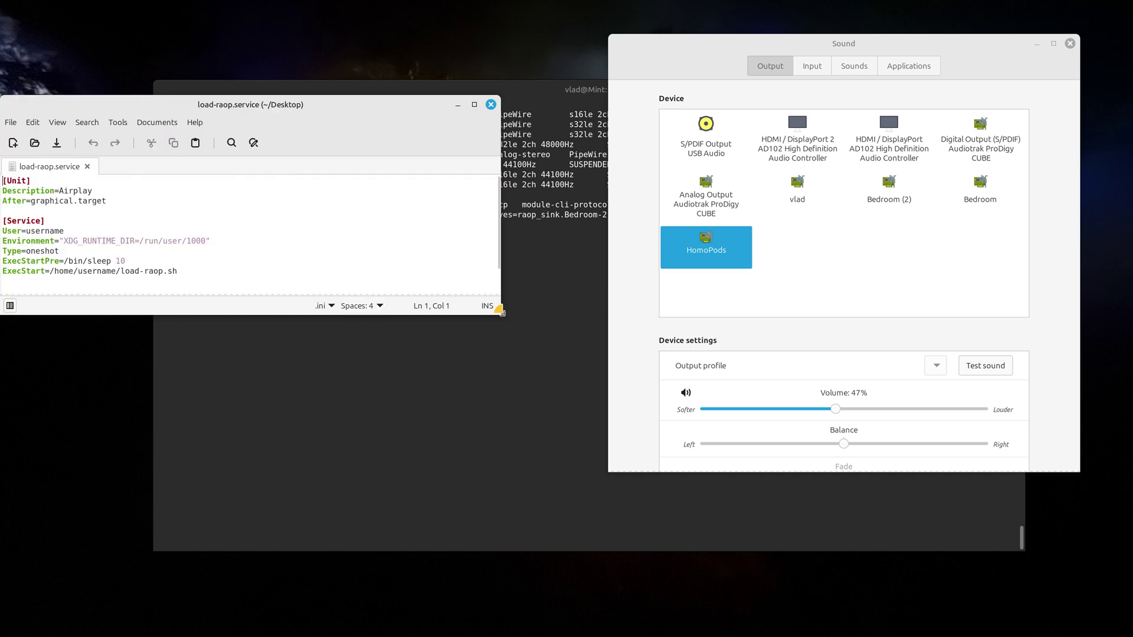
{"action": "left_click_drag", "start_coordinate": [497, 310], "coordinate": [661, 432]}
{"action": "left_click_drag", "start_coordinate": [260, 107], "coordinate": [310, 103]}
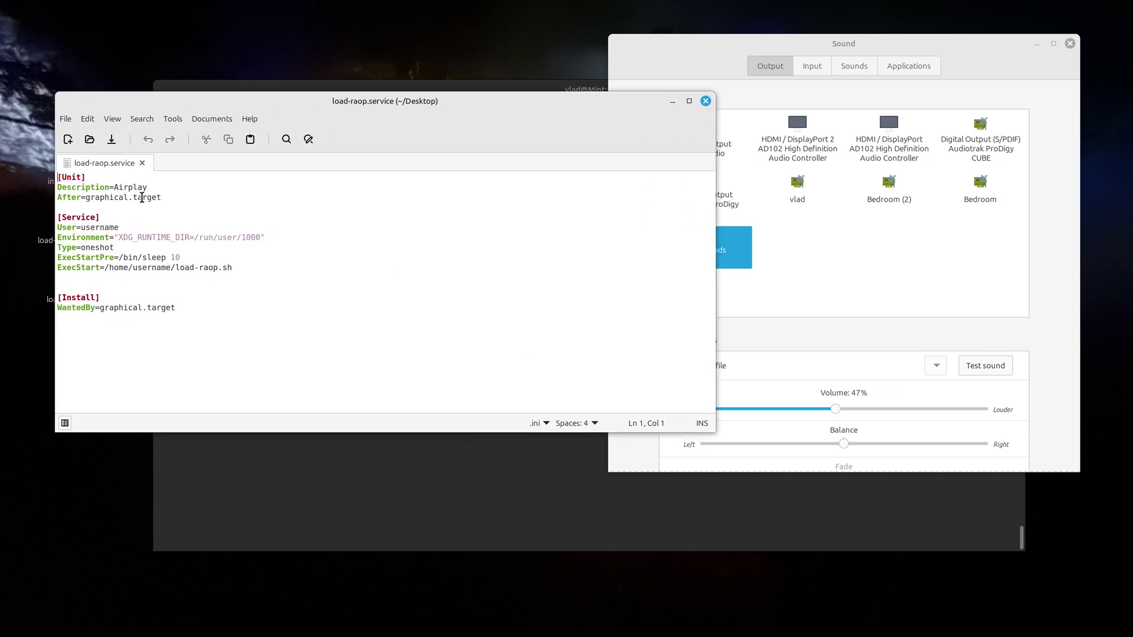
{"action": "double_click", "coordinate": [106, 228]}
{"action": "double_click", "coordinate": [159, 267]}
{"action": "left_click", "coordinate": [381, 268]}
{"action": "left_click_drag", "start_coordinate": [175, 269], "coordinate": [243, 274]}
{"action": "left_click", "coordinate": [256, 276]}
{"action": "left_click_drag", "start_coordinate": [176, 268], "coordinate": [104, 269]}
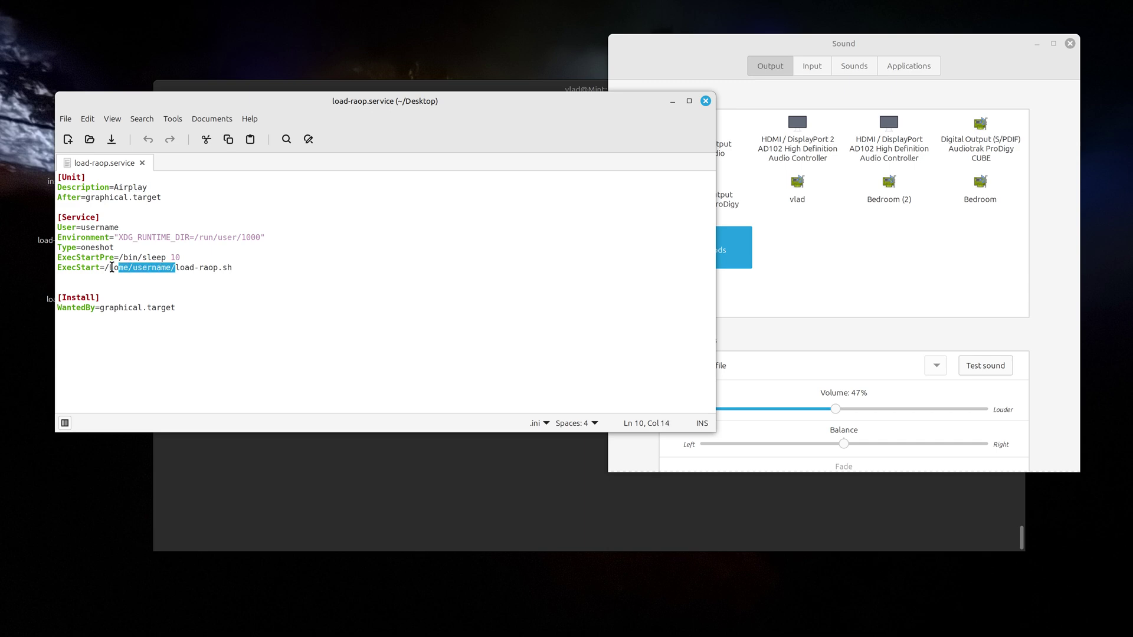
{"action": "left_click", "coordinate": [374, 313]}
{"action": "left_click", "coordinate": [706, 100]}
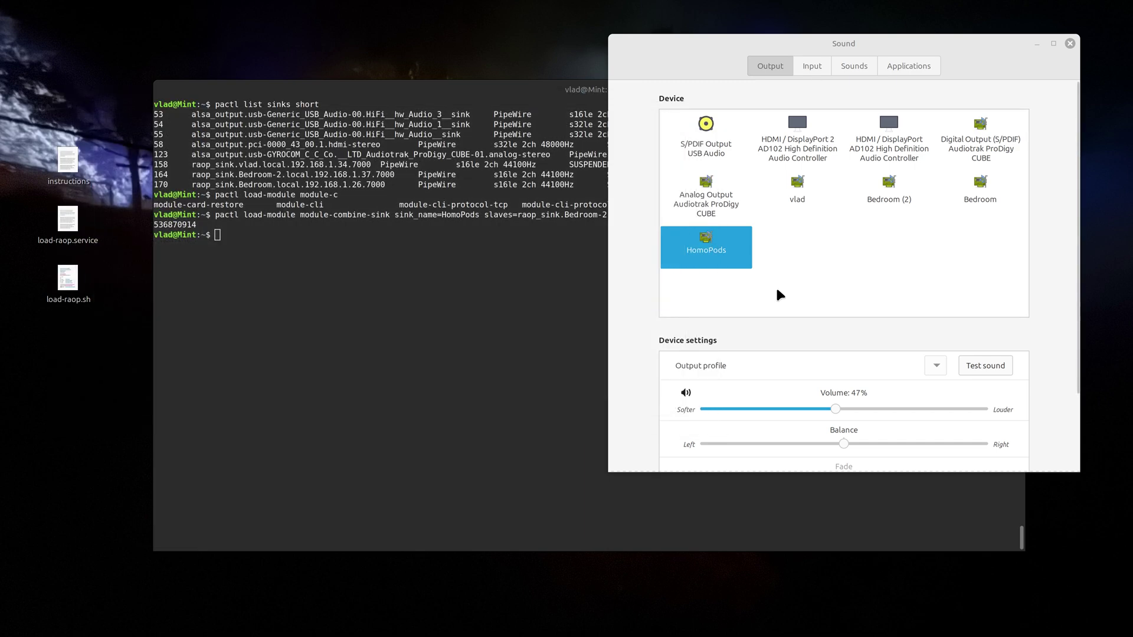